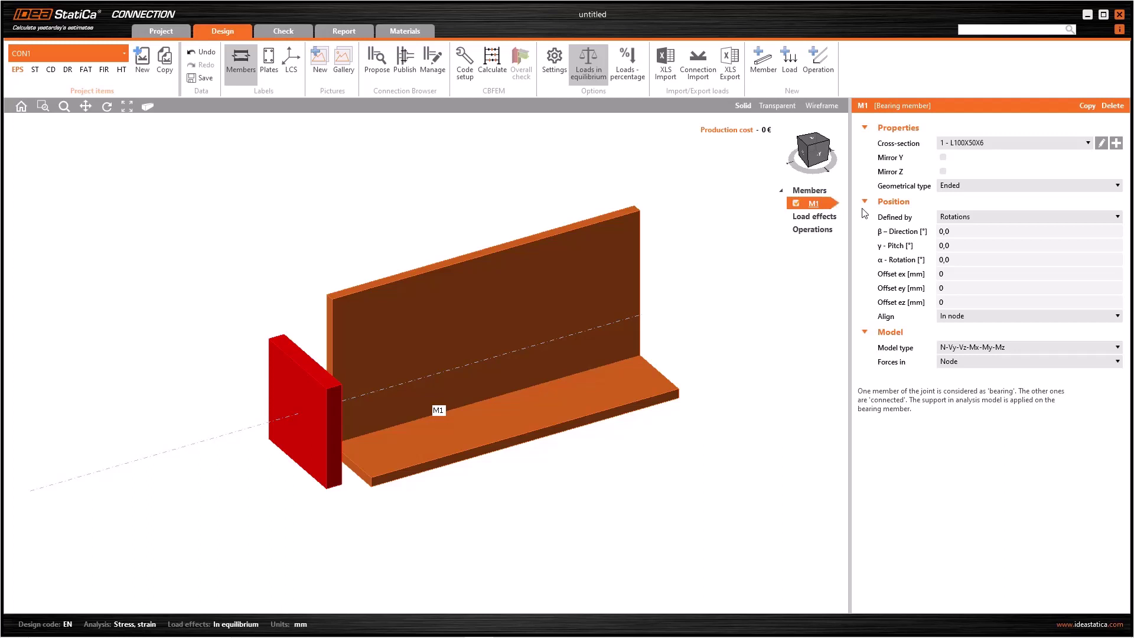
Inspect M1's cross-section, mirroring and geometrical type options, leaving everything unchanged
{"action": "left_click", "coordinate": [1039, 140]}
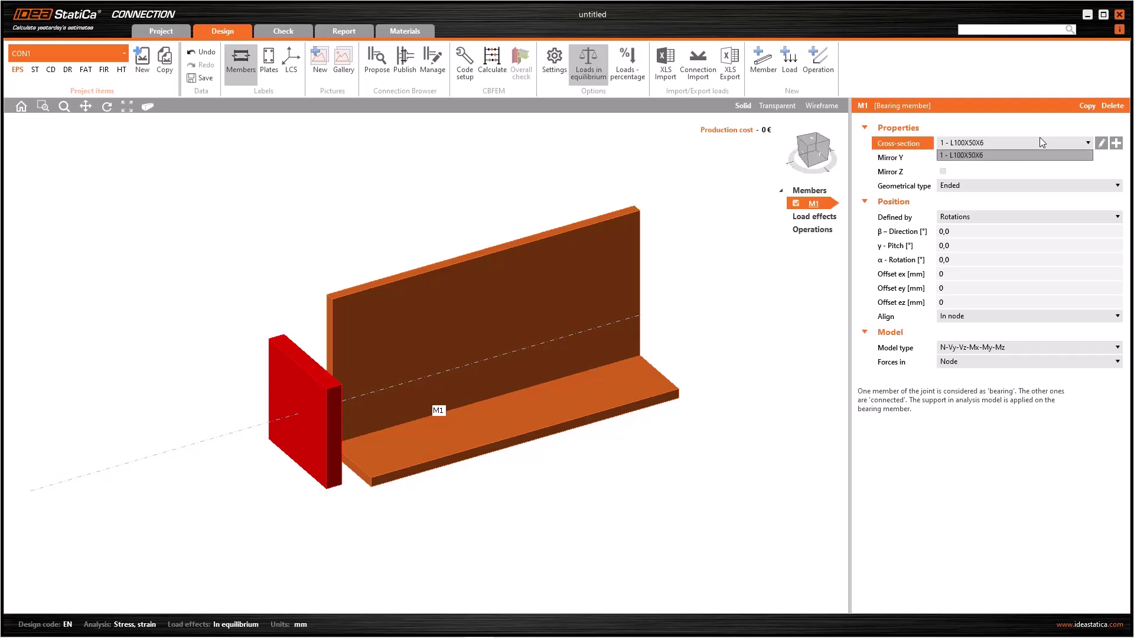
{"action": "left_click", "coordinate": [1039, 139]}
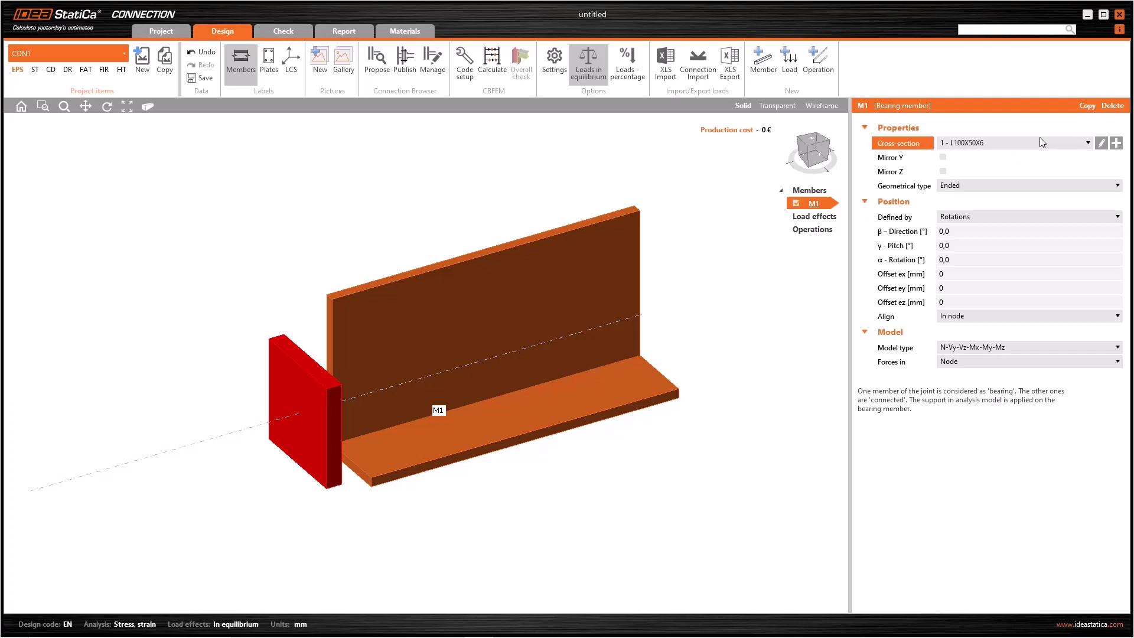
{"action": "left_click", "coordinate": [1101, 144]}
{"action": "left_click", "coordinate": [833, 166]}
{"action": "left_click", "coordinate": [943, 157]}
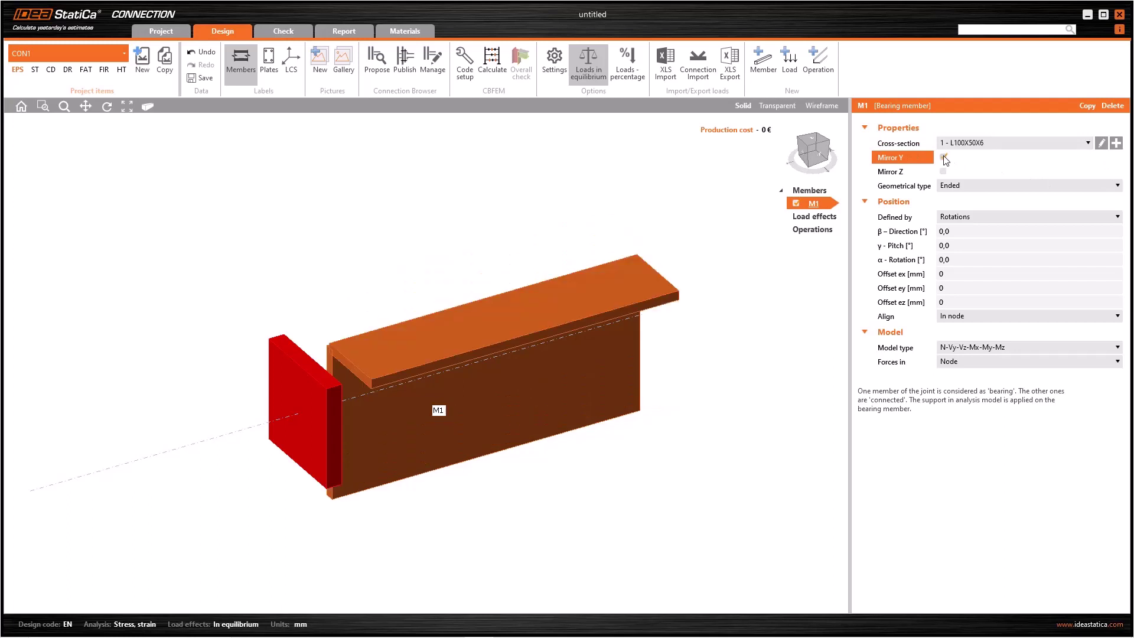
{"action": "left_click", "coordinate": [944, 157]}
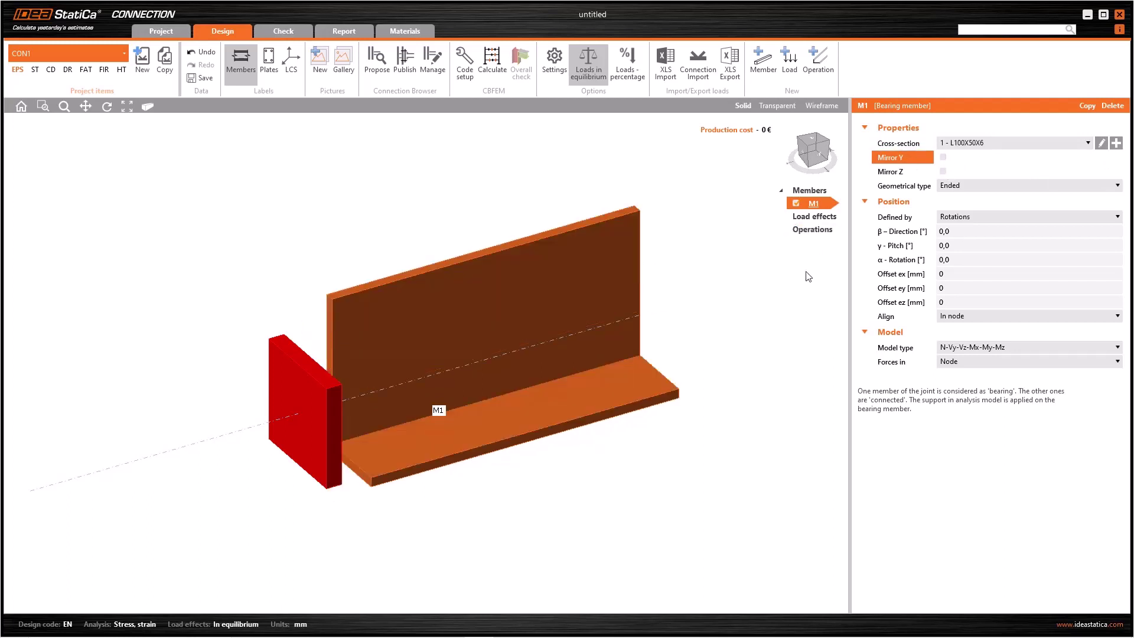
{"action": "left_click", "coordinate": [987, 185]}
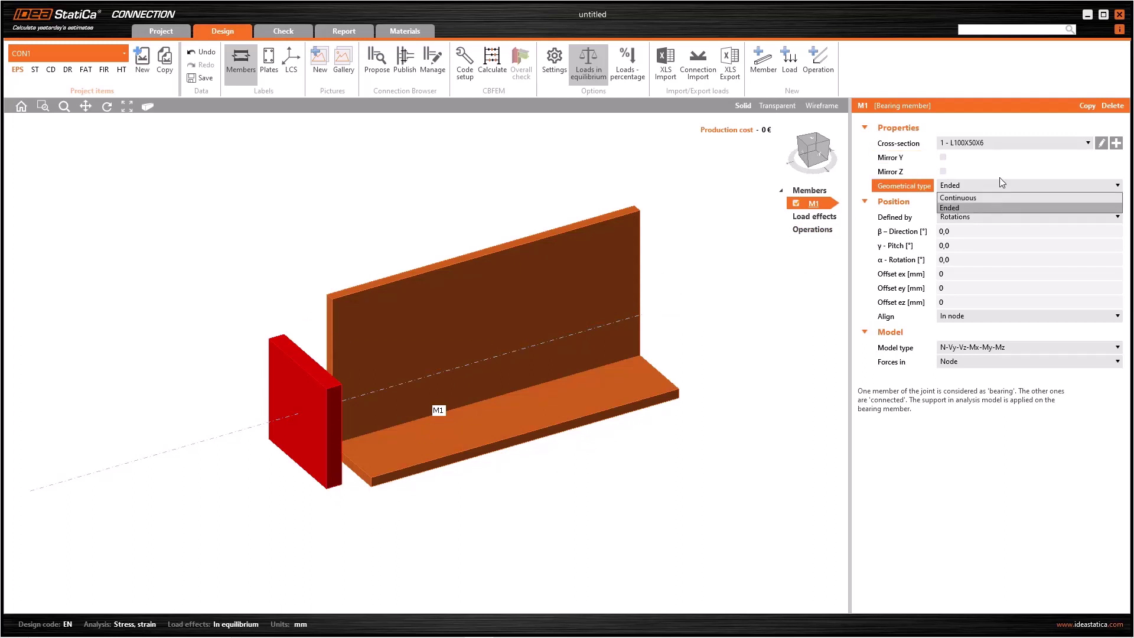
{"action": "left_click", "coordinate": [1001, 182]}
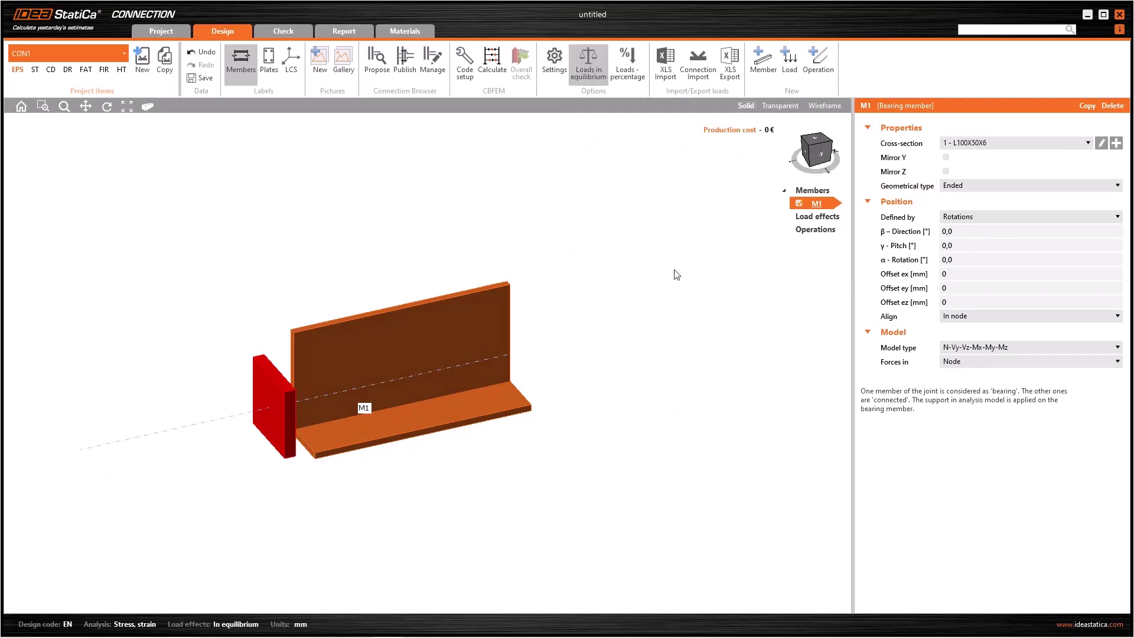
Set M1 to Continuous, switching Loads in equilibrium off and back on around it
{"action": "left_click", "coordinate": [587, 64]}
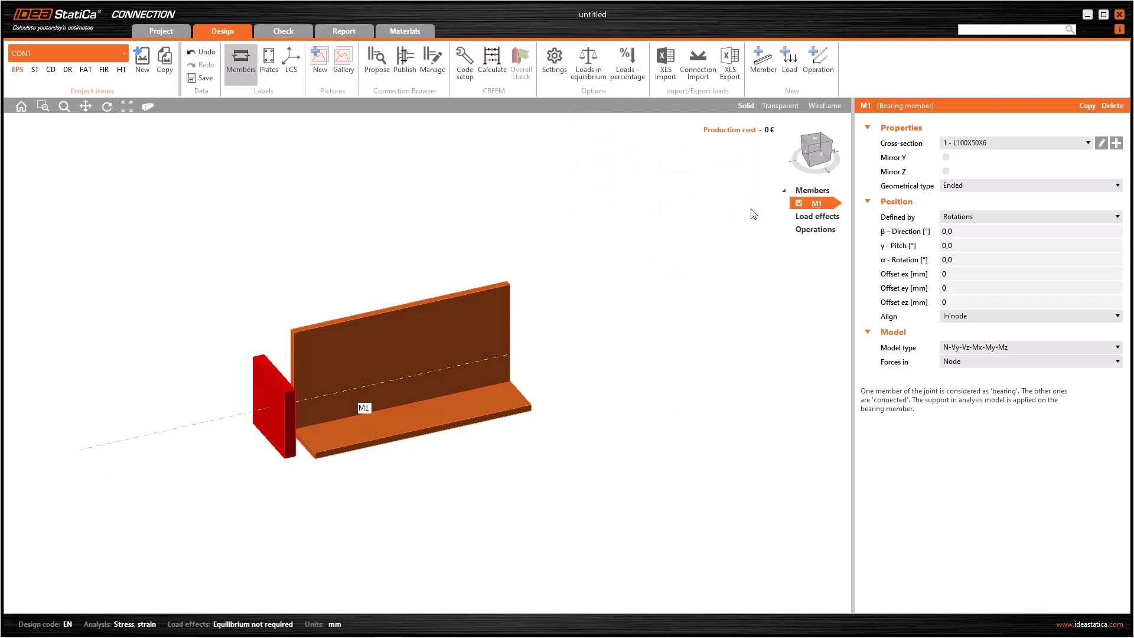
{"action": "left_click", "coordinate": [976, 186]}
{"action": "left_click", "coordinate": [969, 197]}
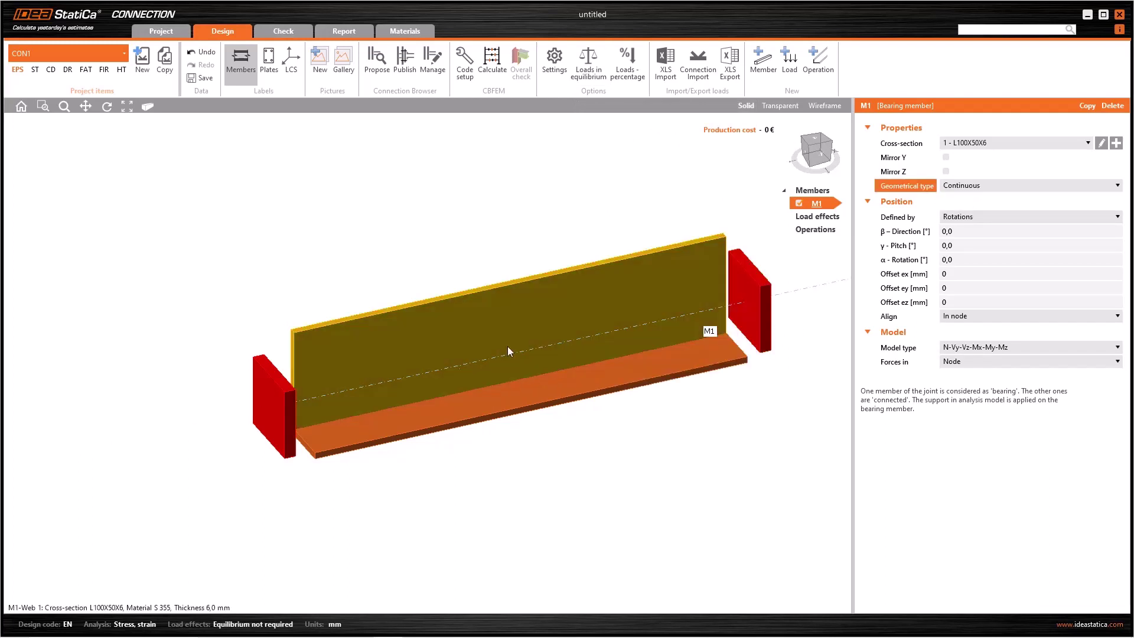
{"action": "scroll", "coordinate": [741, 447], "scroll_direction": "up", "scroll_amount": 2}
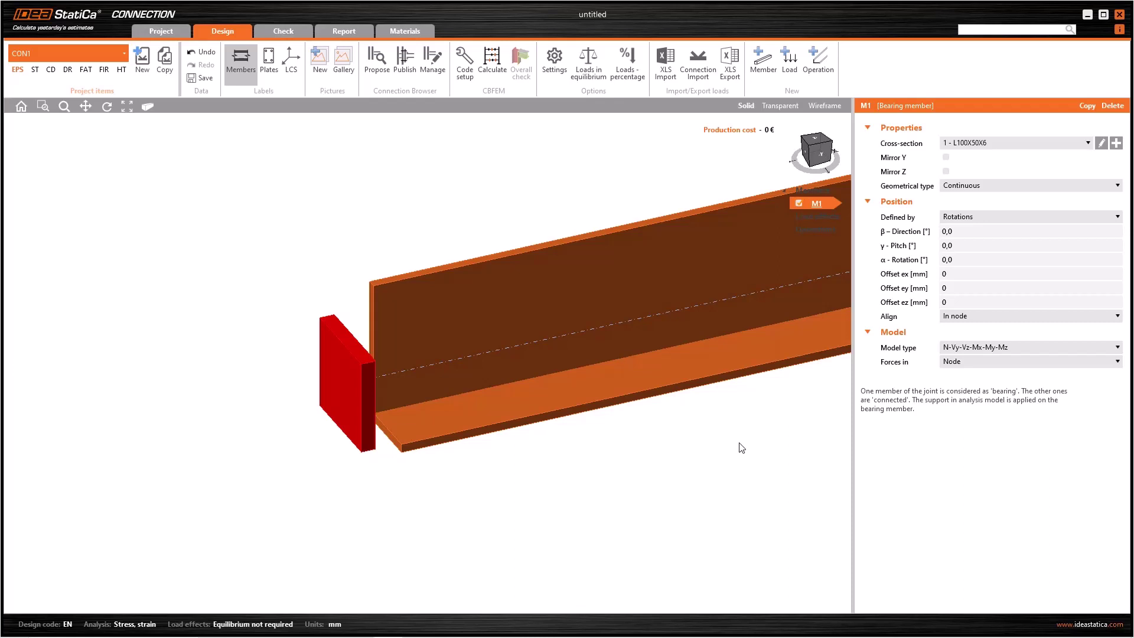
{"action": "left_click", "coordinate": [585, 70]}
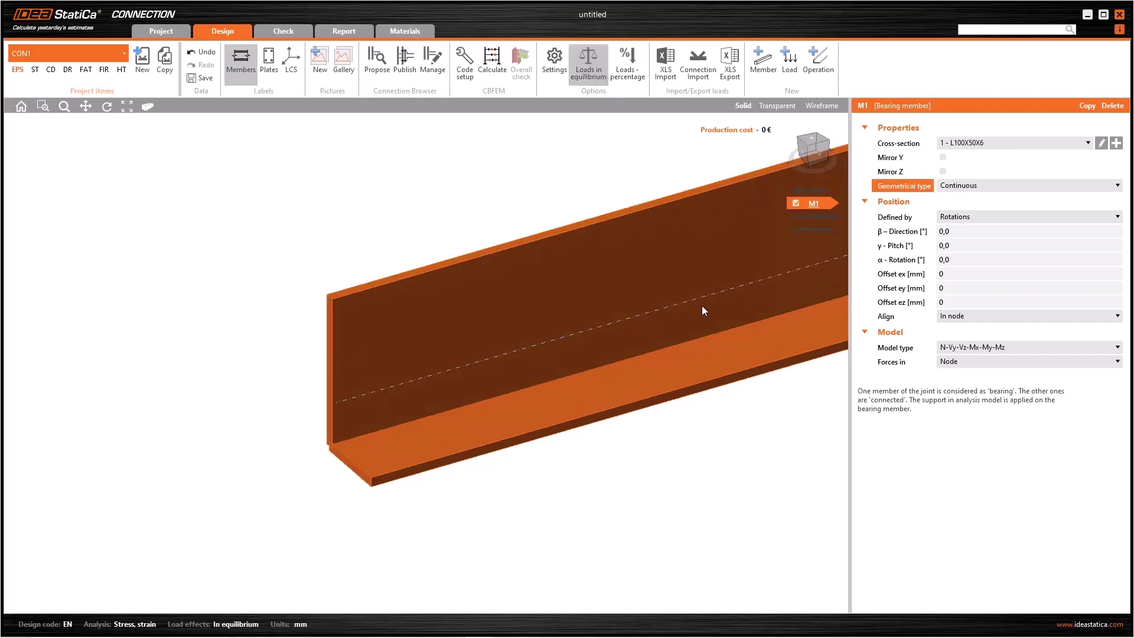
{"action": "scroll", "coordinate": [694, 307], "scroll_direction": "down", "scroll_amount": 3}
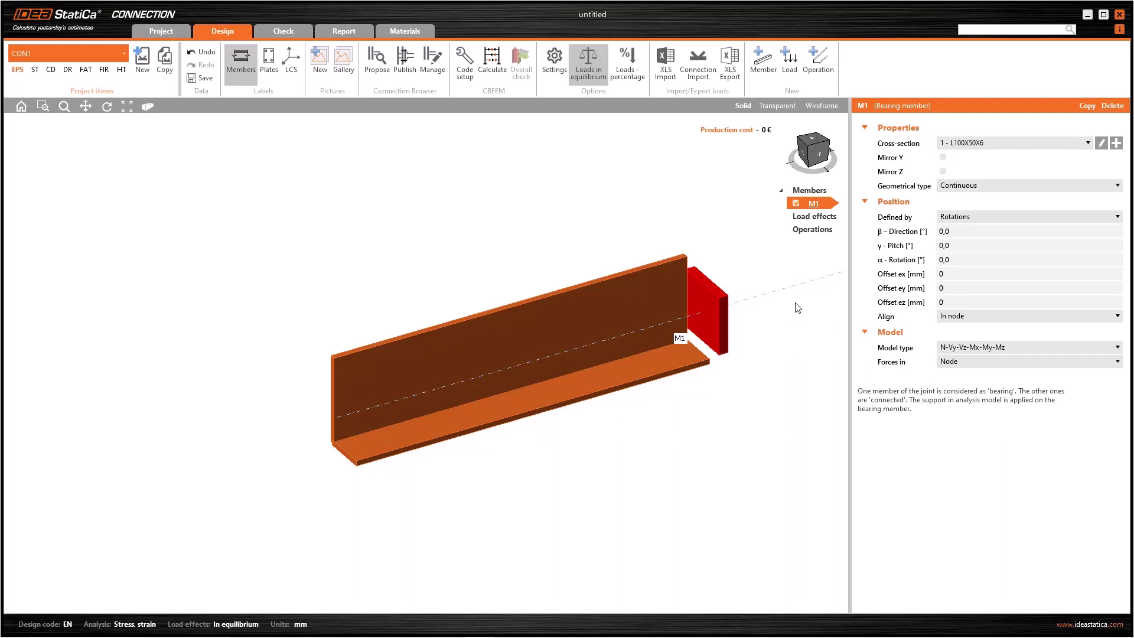
Create a rolled HEB300 cross-section and assign it to M1
{"action": "left_click", "coordinate": [1115, 143]}
{"action": "left_click", "coordinate": [413, 260]}
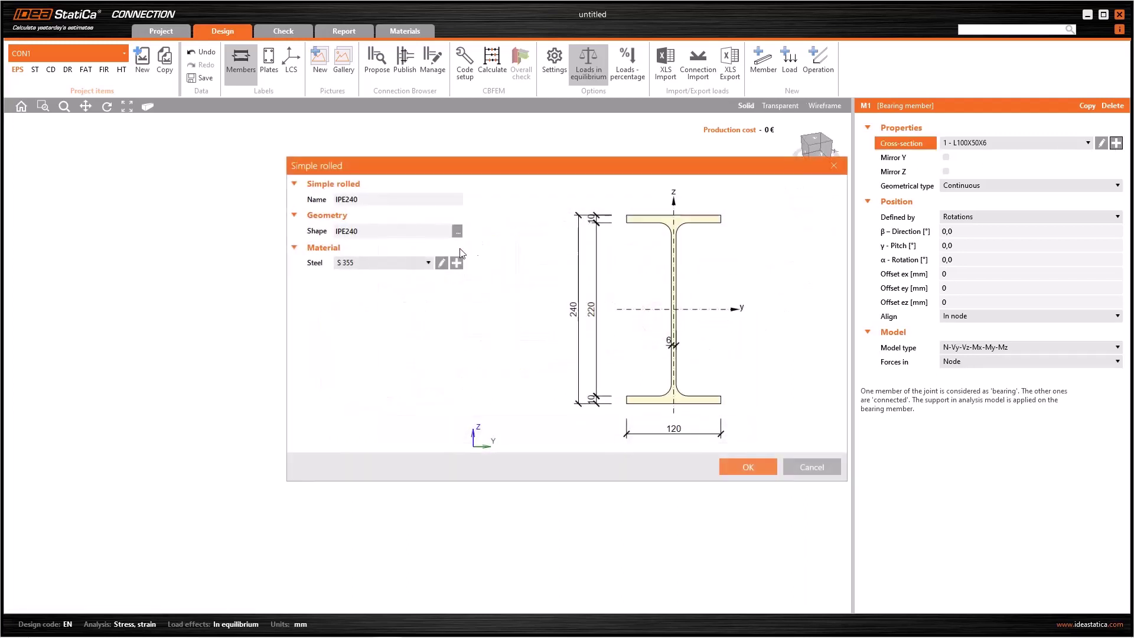
{"action": "left_click", "coordinate": [458, 231]}
{"action": "left_click", "coordinate": [477, 183]}
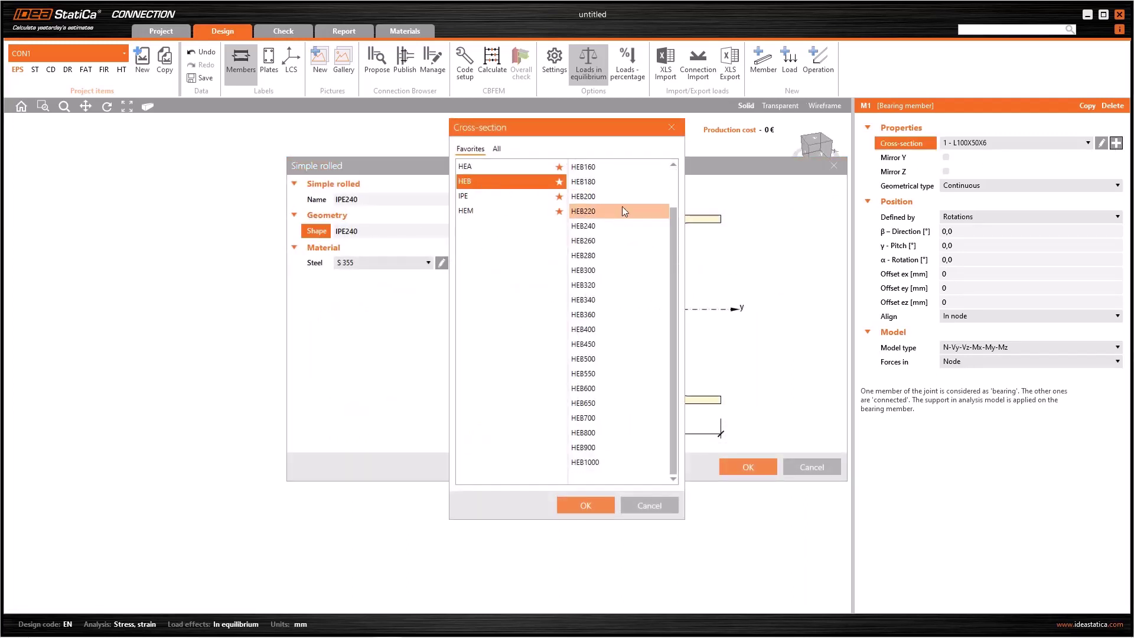
{"action": "left_click", "coordinate": [616, 269]}
{"action": "left_click", "coordinate": [610, 499]}
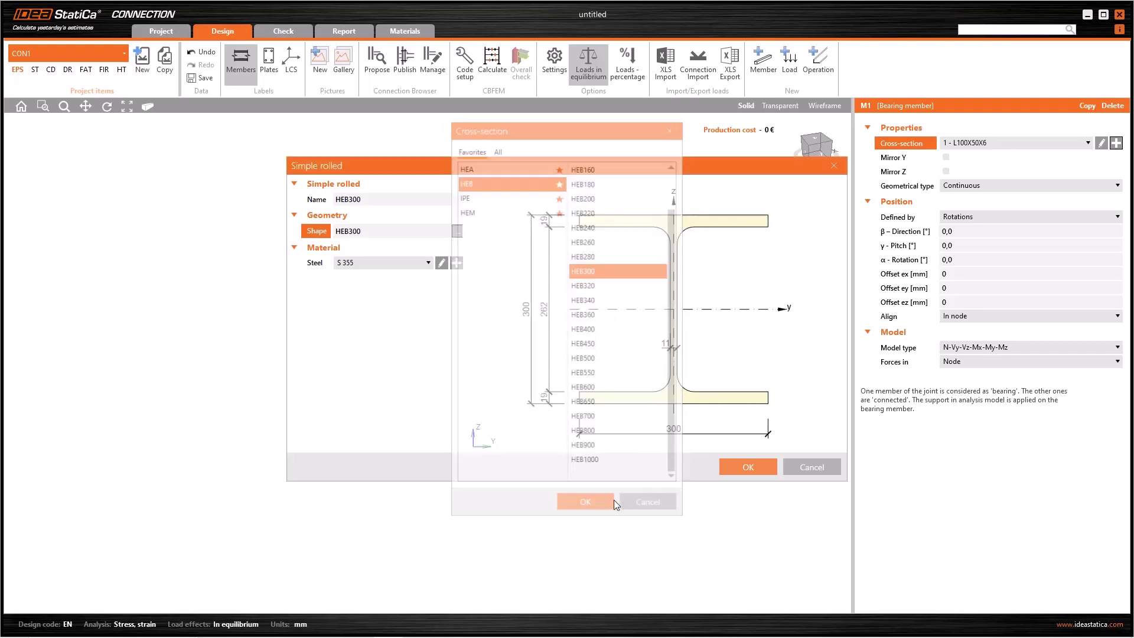
{"action": "left_click", "coordinate": [743, 467]}
Add member M2 with a new rolled IPE360 cross-section
{"action": "left_click", "coordinate": [762, 59]}
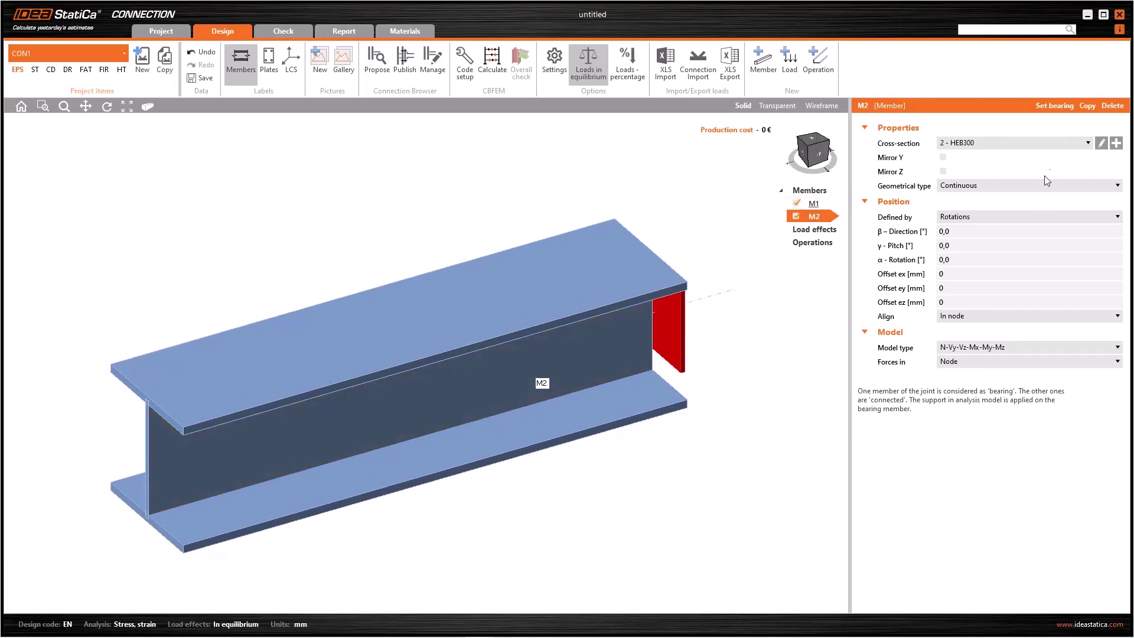
{"action": "left_click", "coordinate": [1057, 143]}
{"action": "left_click", "coordinate": [1085, 143]}
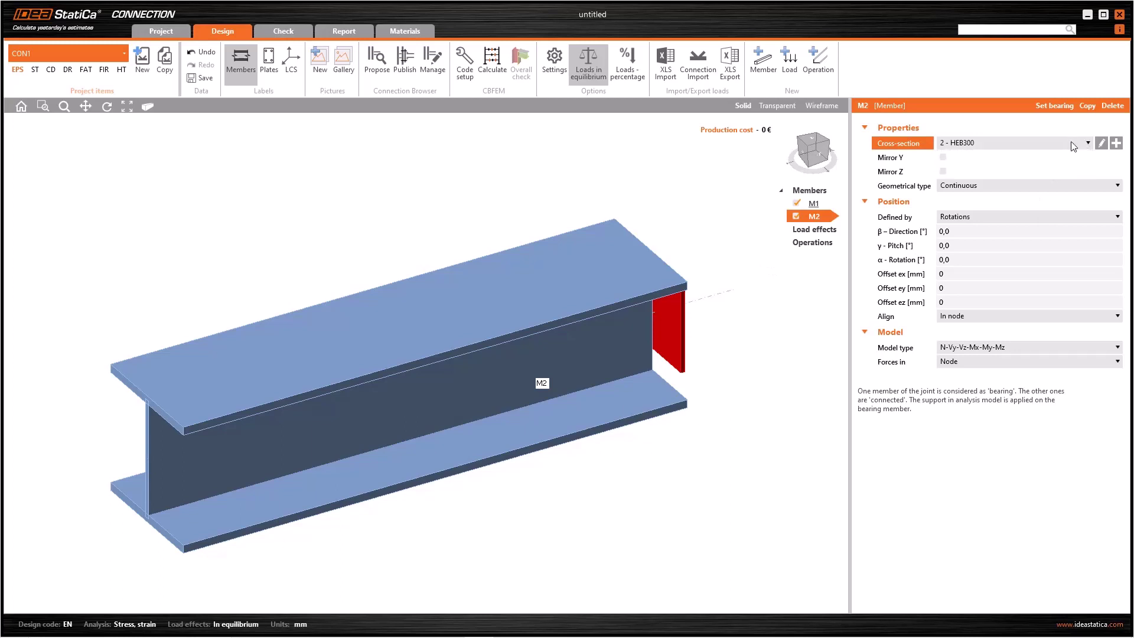
{"action": "left_click", "coordinate": [1116, 142]}
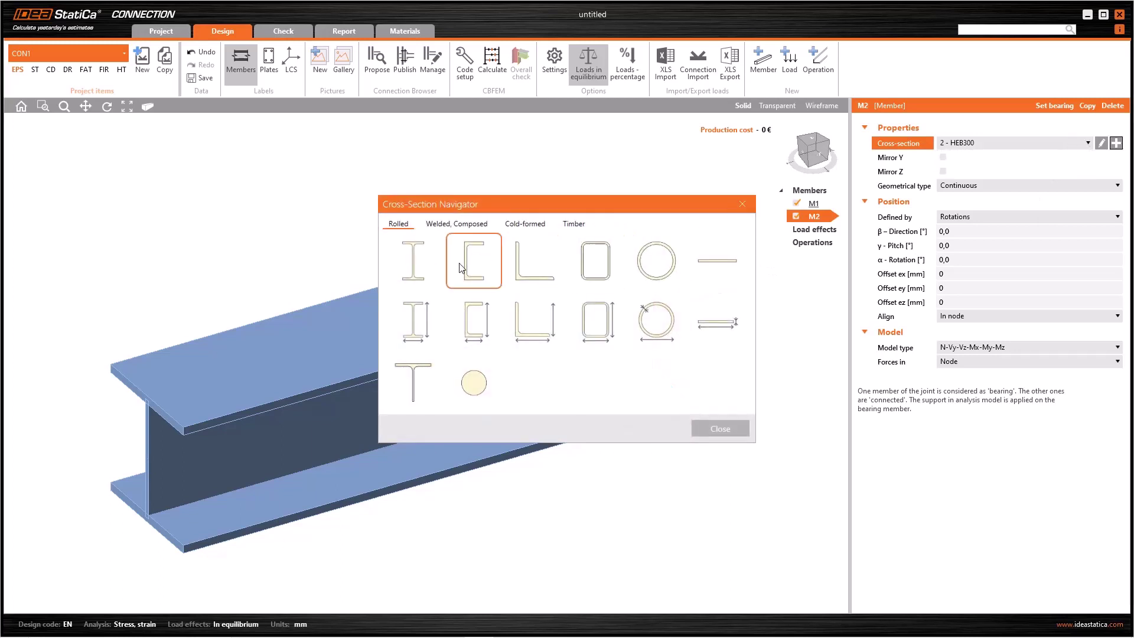
{"action": "left_click", "coordinate": [414, 260]}
{"action": "left_click", "coordinate": [589, 504]}
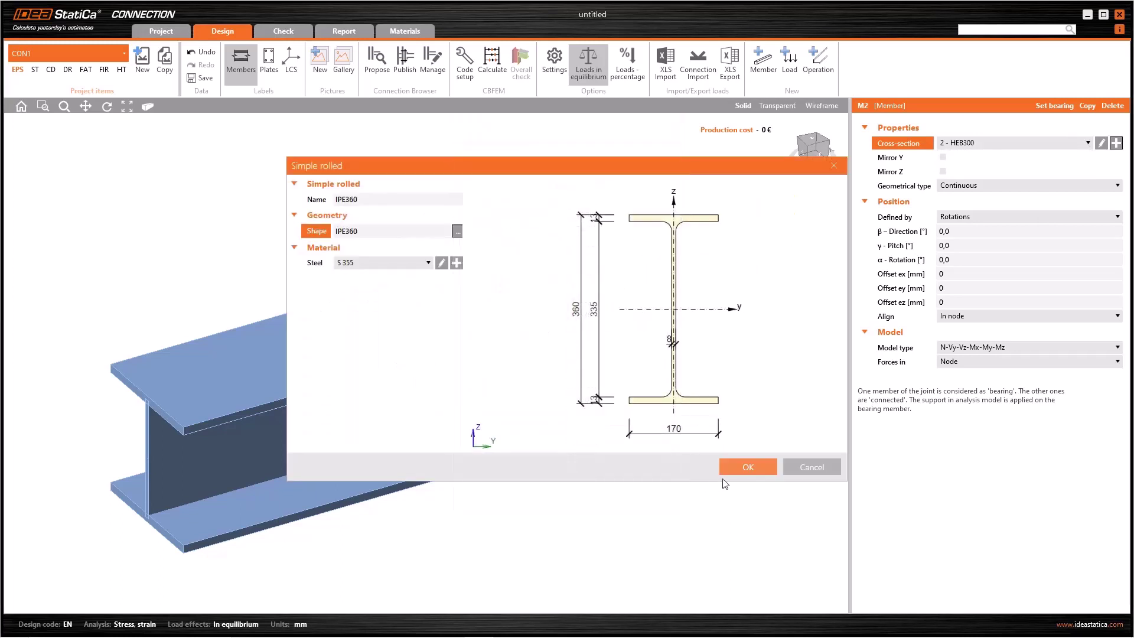
{"action": "left_click", "coordinate": [749, 465]}
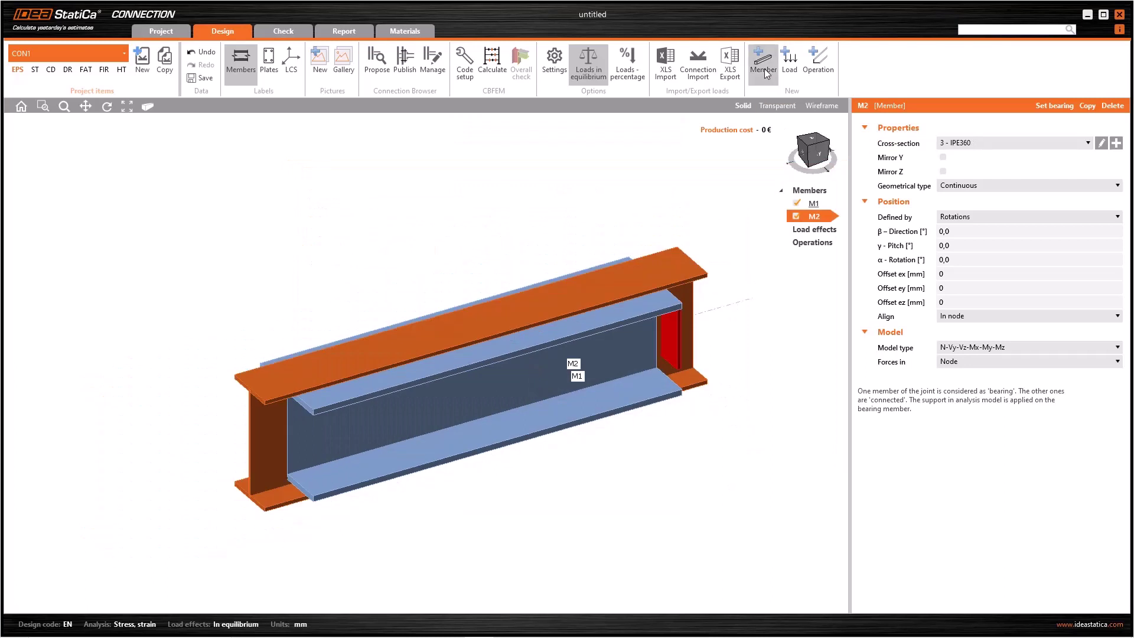
Add member M3 and give it the HEB300 cross-section
{"action": "left_click", "coordinate": [765, 76]}
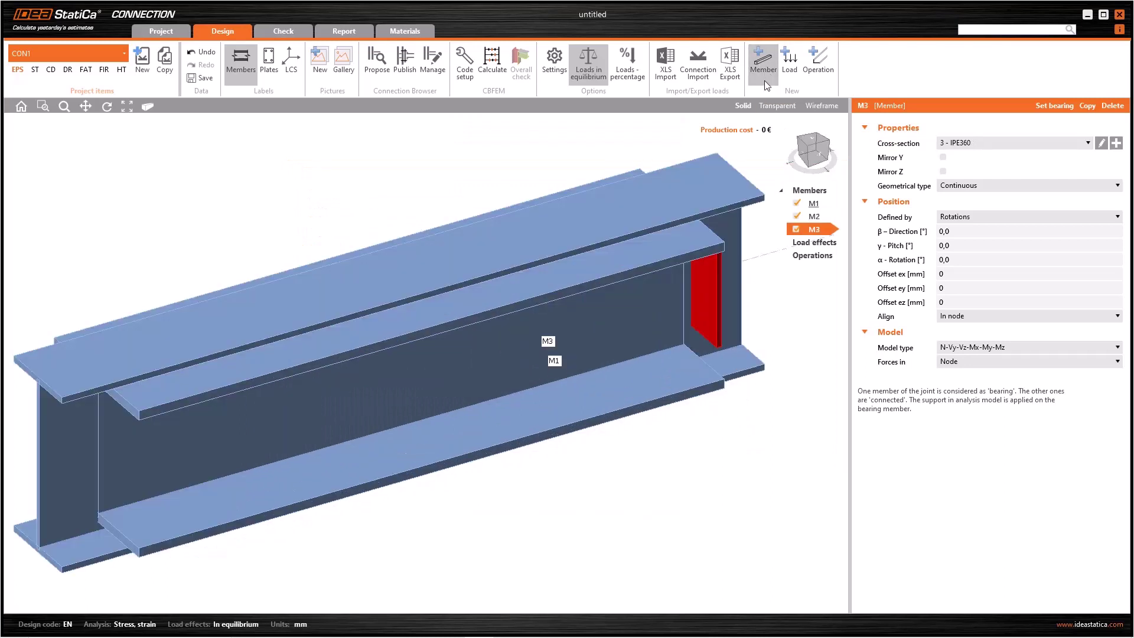
{"action": "left_click", "coordinate": [1005, 144]}
{"action": "left_click", "coordinate": [986, 166]}
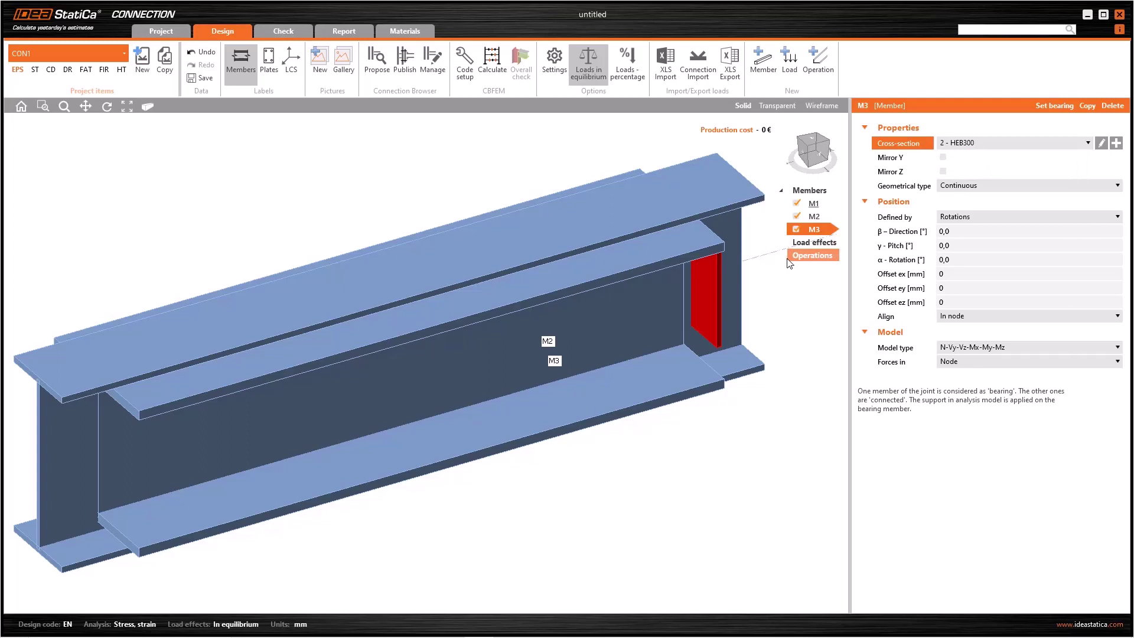
{"action": "left_click", "coordinate": [1005, 145]}
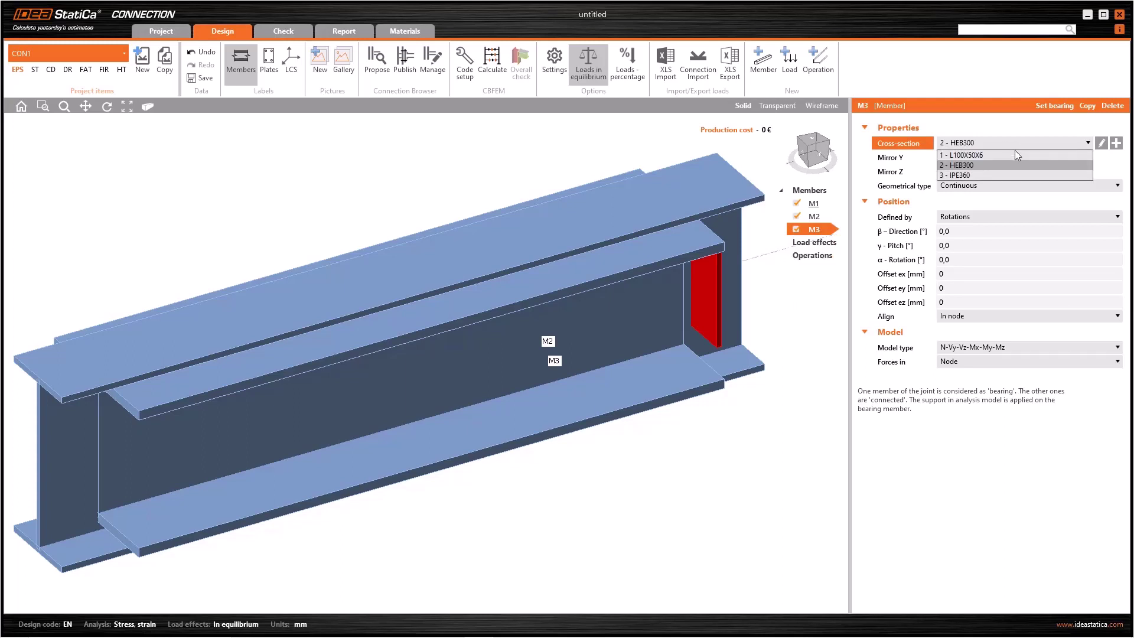
{"action": "left_click", "coordinate": [811, 332]}
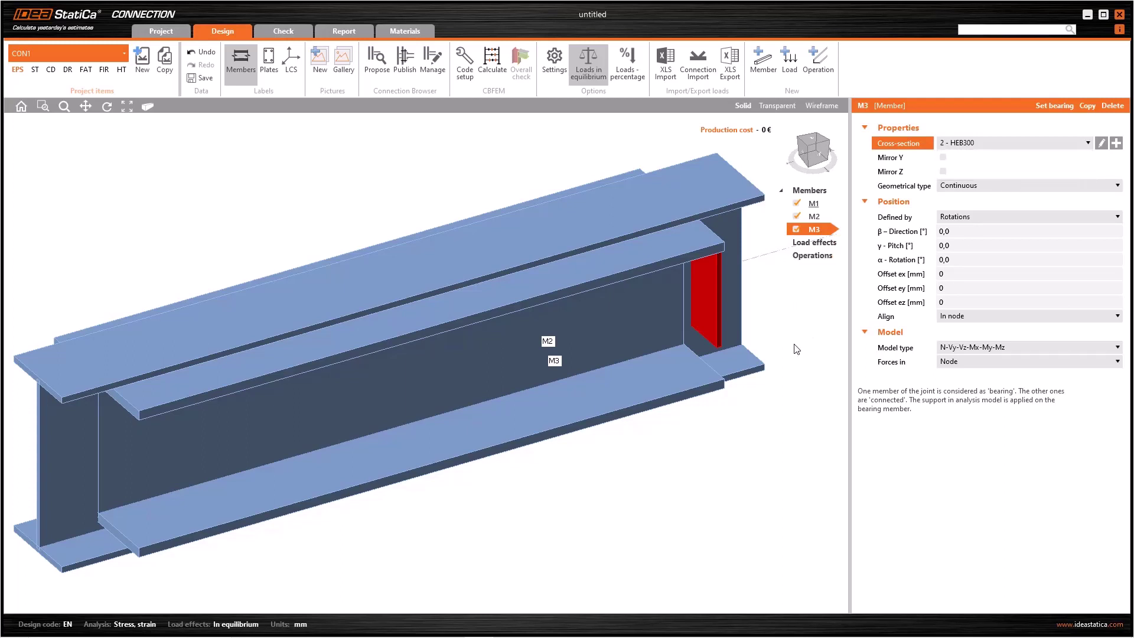
{"action": "scroll", "coordinate": [720, 412], "scroll_direction": "down", "scroll_amount": 3}
Rename member M1 to Column and M2 to Beam1 in the Members tree
{"action": "middle_click_drag", "start_coordinate": [720, 412], "coordinate": [659, 390]}
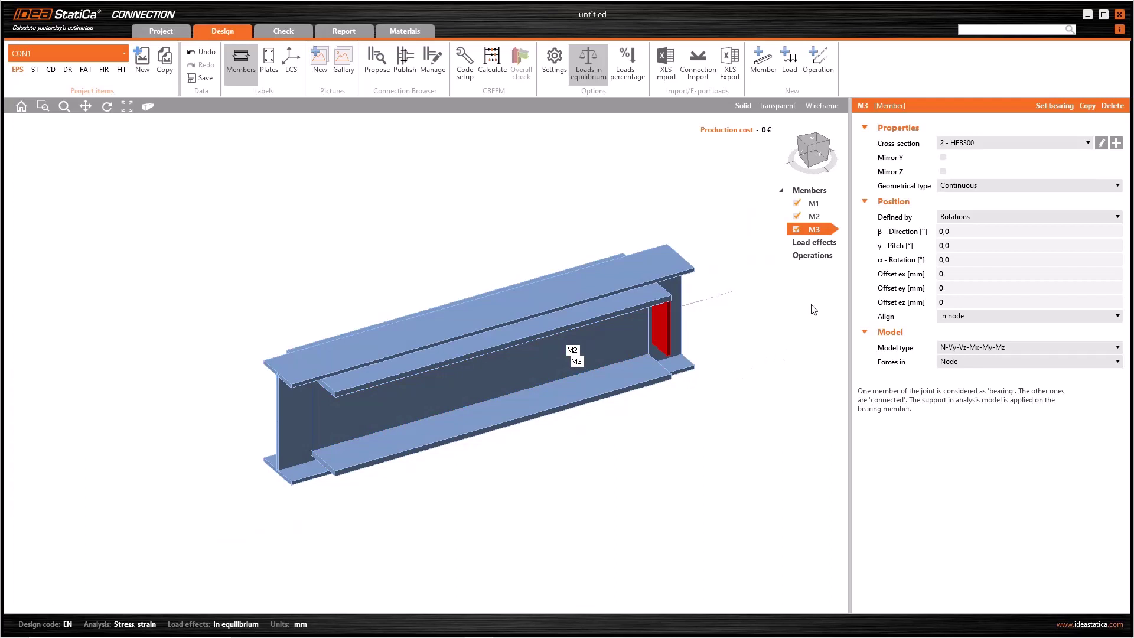
{"action": "left_click", "coordinate": [814, 205]}
{"action": "right_click", "coordinate": [814, 204]}
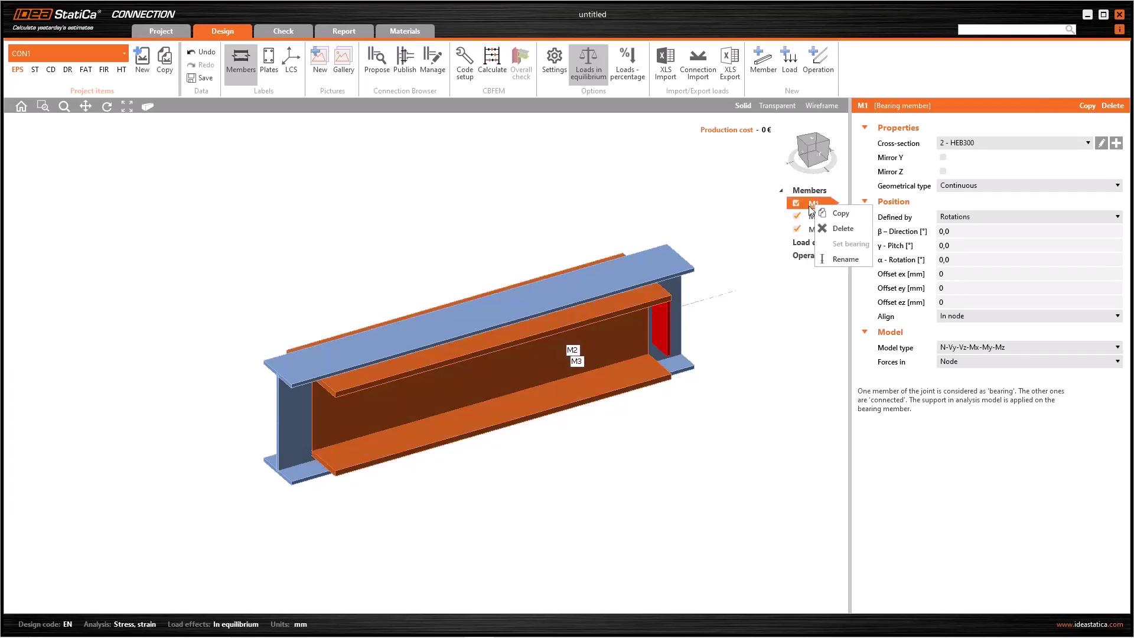
{"action": "left_click", "coordinate": [808, 203]}
{"action": "right_click", "coordinate": [814, 204]}
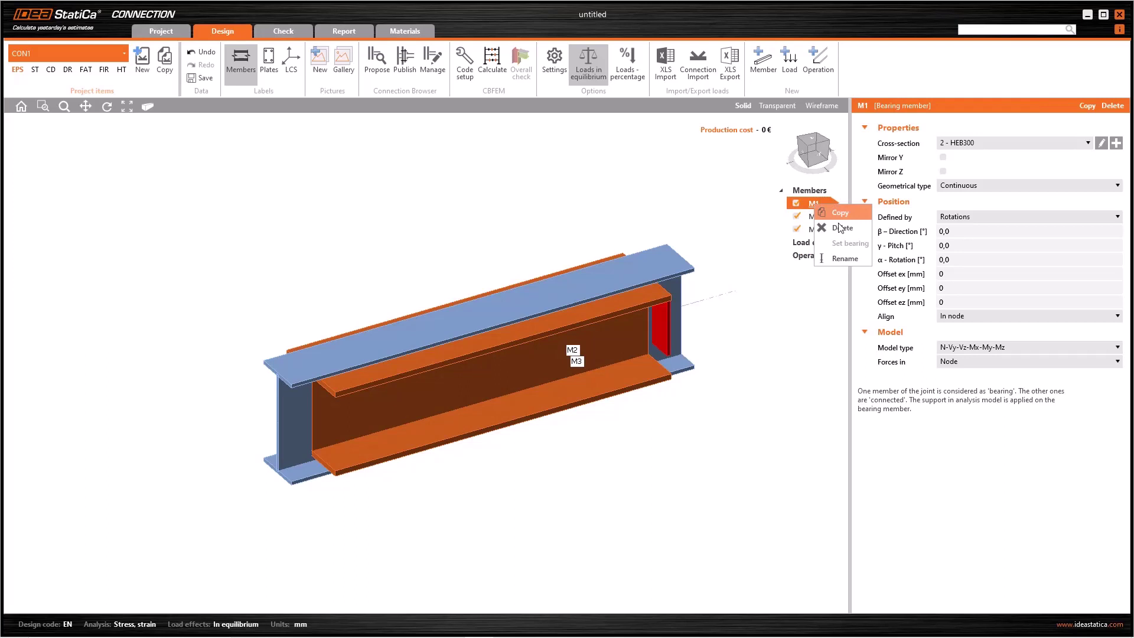
{"action": "left_click", "coordinate": [849, 264]}
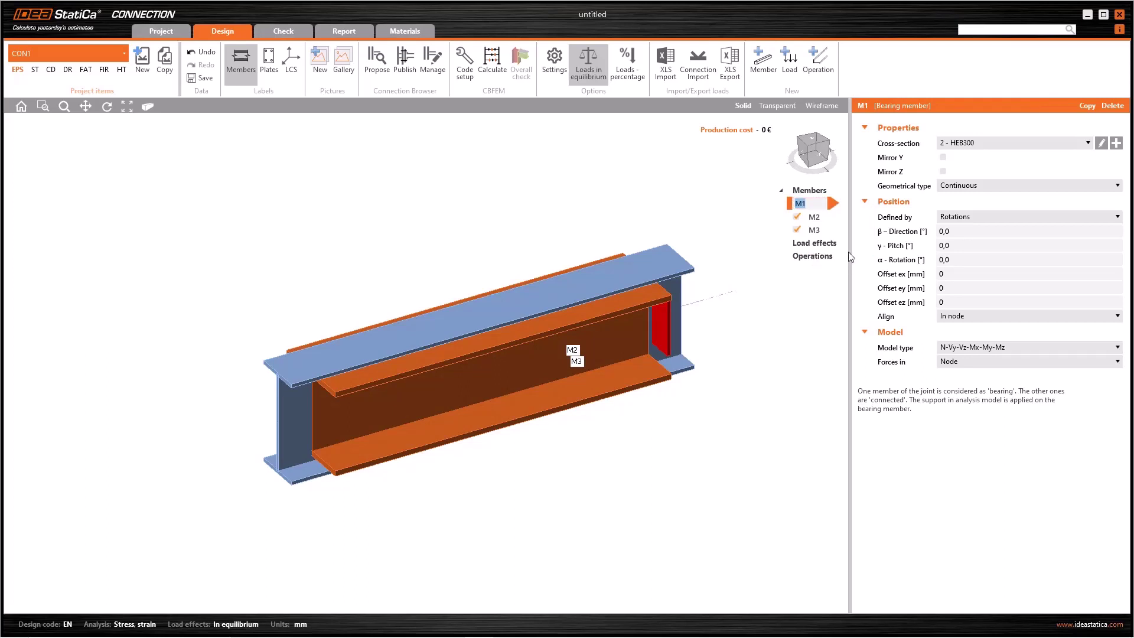
{"action": "type", "text": "Column"}
{"action": "left_click", "coordinate": [818, 219]}
{"action": "right_click", "coordinate": [809, 221]}
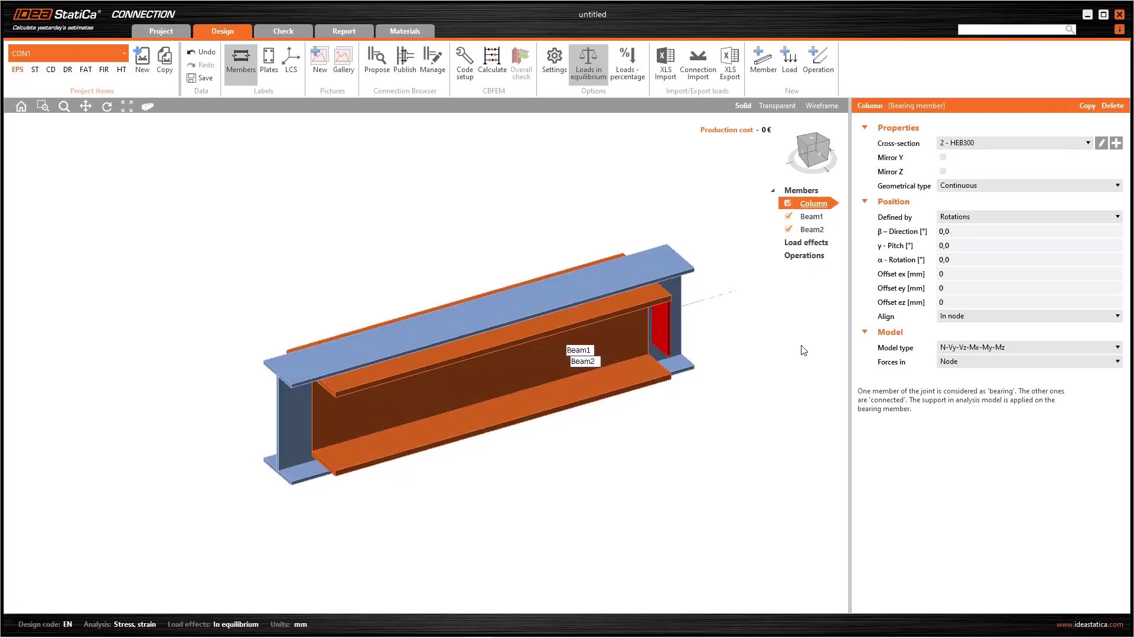
{"action": "right_click", "coordinate": [811, 217]}
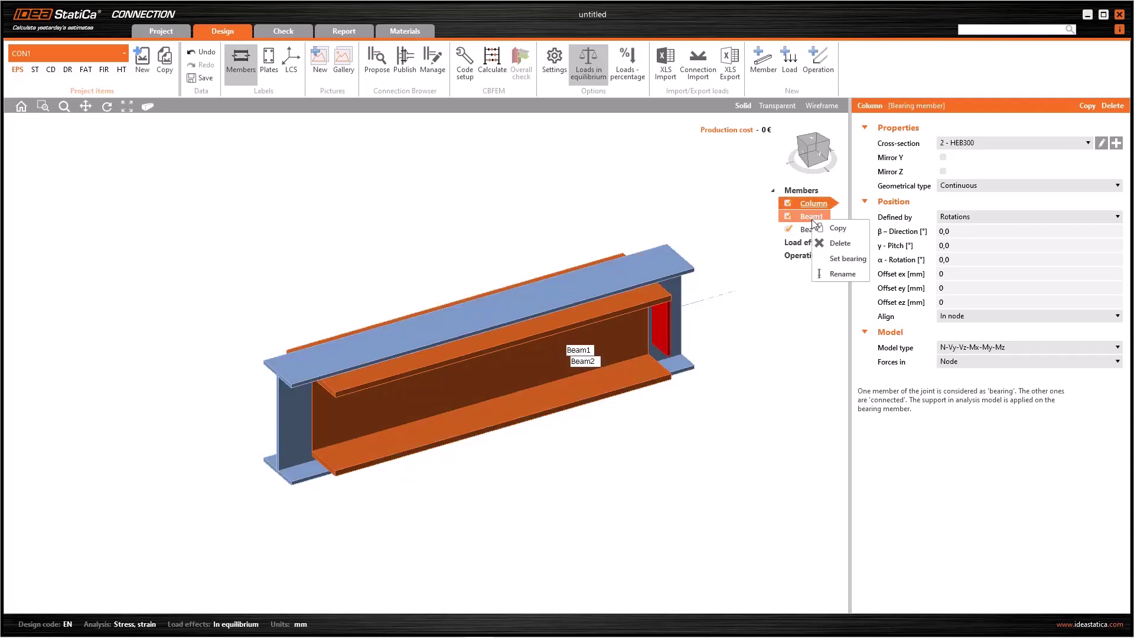
Set the column's β direction to 0°, after first trying 30°
{"action": "left_click", "coordinate": [818, 325]}
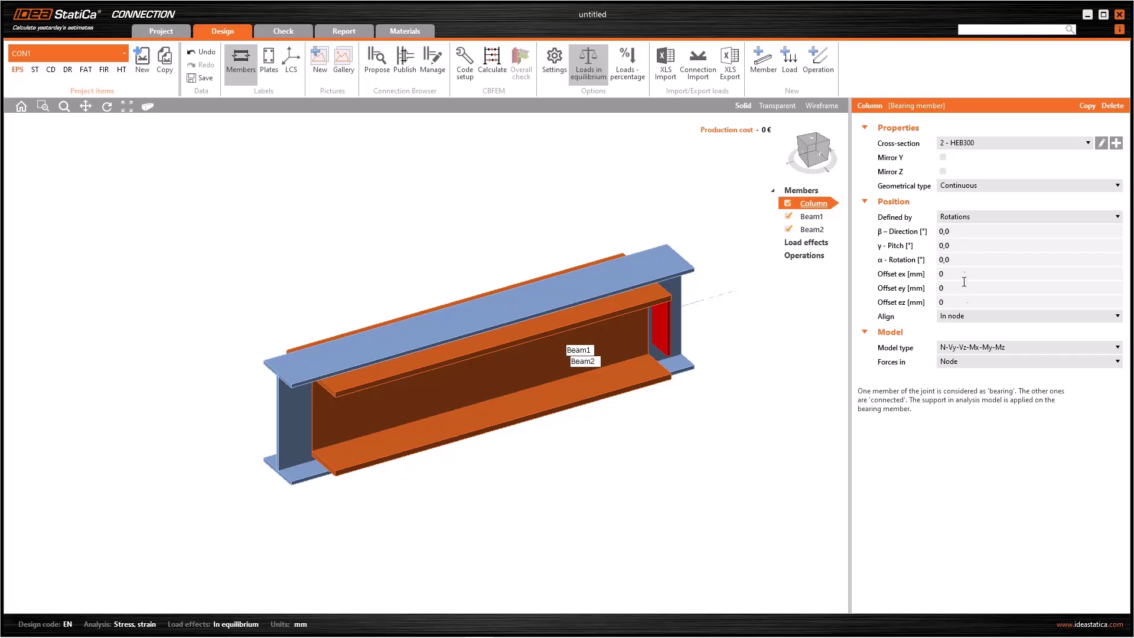
{"action": "left_click", "coordinate": [967, 232]}
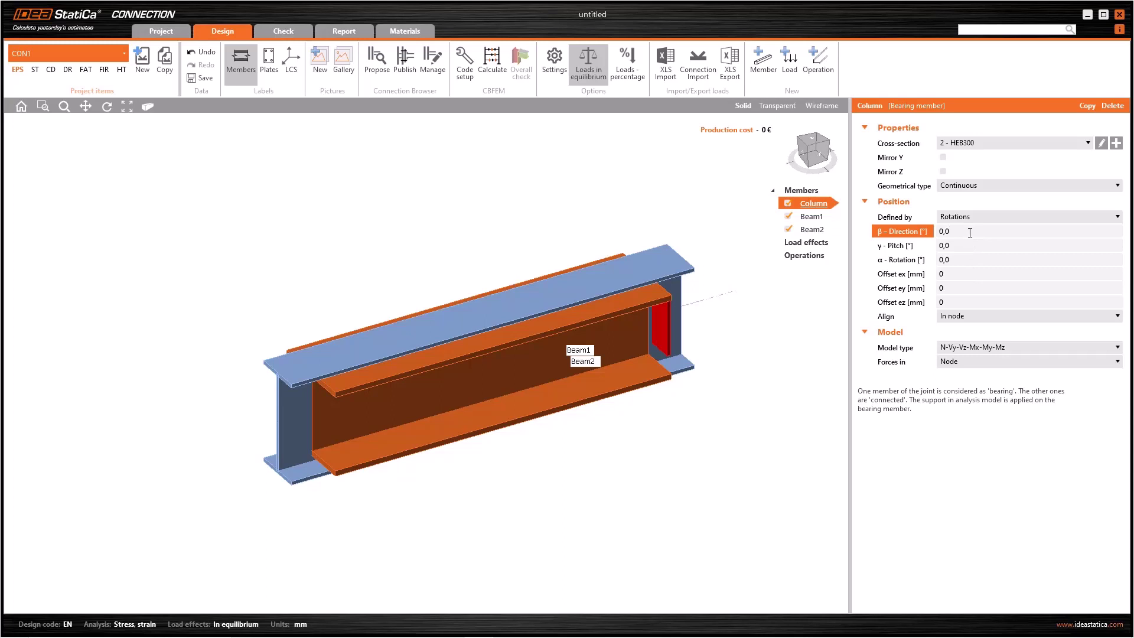
{"action": "double_click", "coordinate": [969, 233]}
{"action": "type", "text": "30"}
{"action": "key", "text": "Tab"}
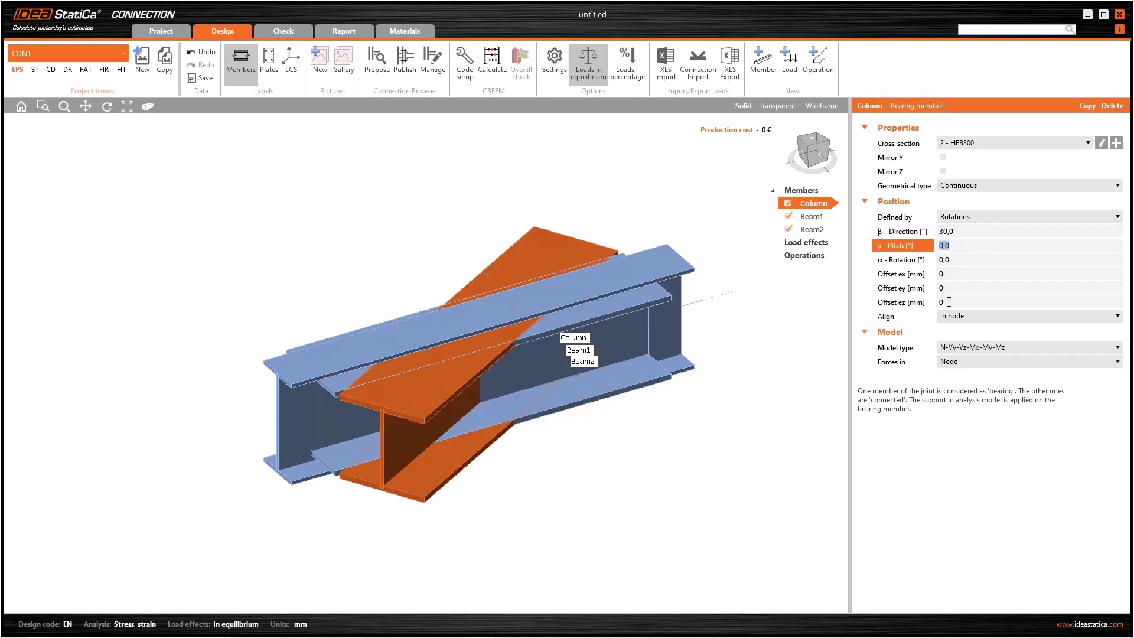
{"action": "left_click", "coordinate": [956, 231]}
{"action": "double_click", "coordinate": [964, 231]}
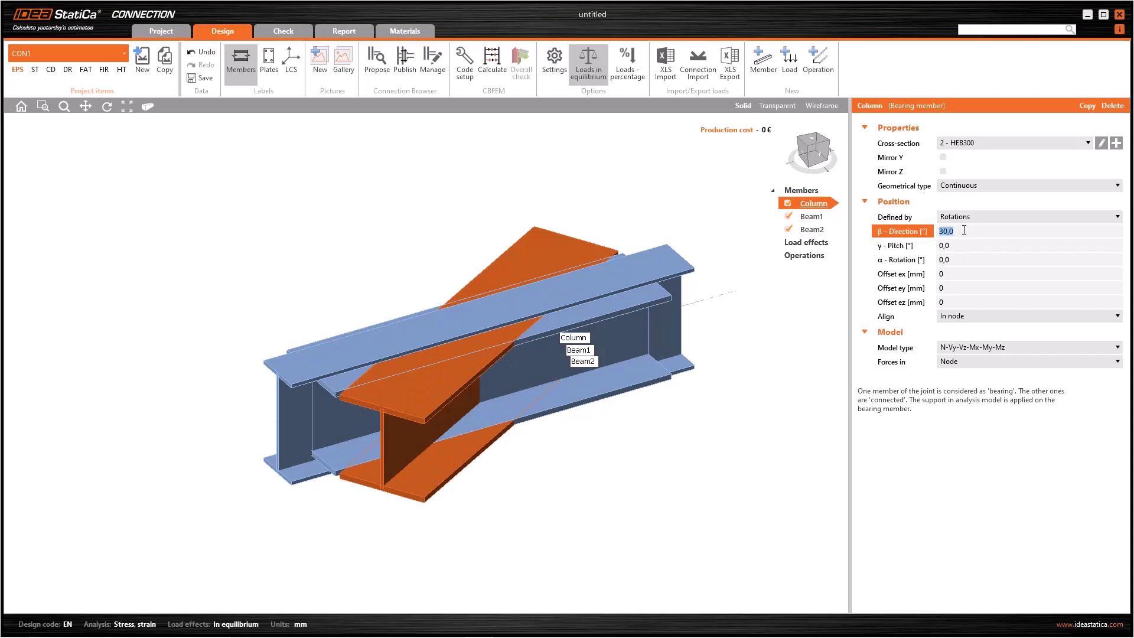
{"action": "key", "text": "BackSpace"}
{"action": "type", "text": "0"}
{"action": "key", "text": "Tab"}
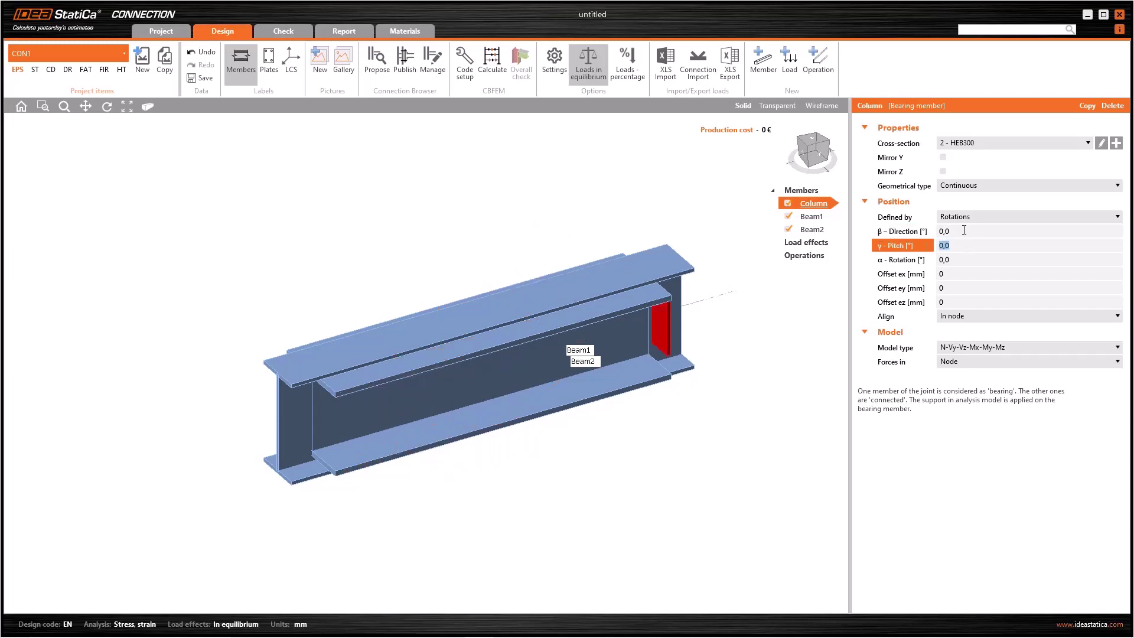
Set the column's γ pitch to 90°, via 45°, so it stands vertical
{"action": "type", "text": "45"}
{"action": "key", "text": "Tab"}
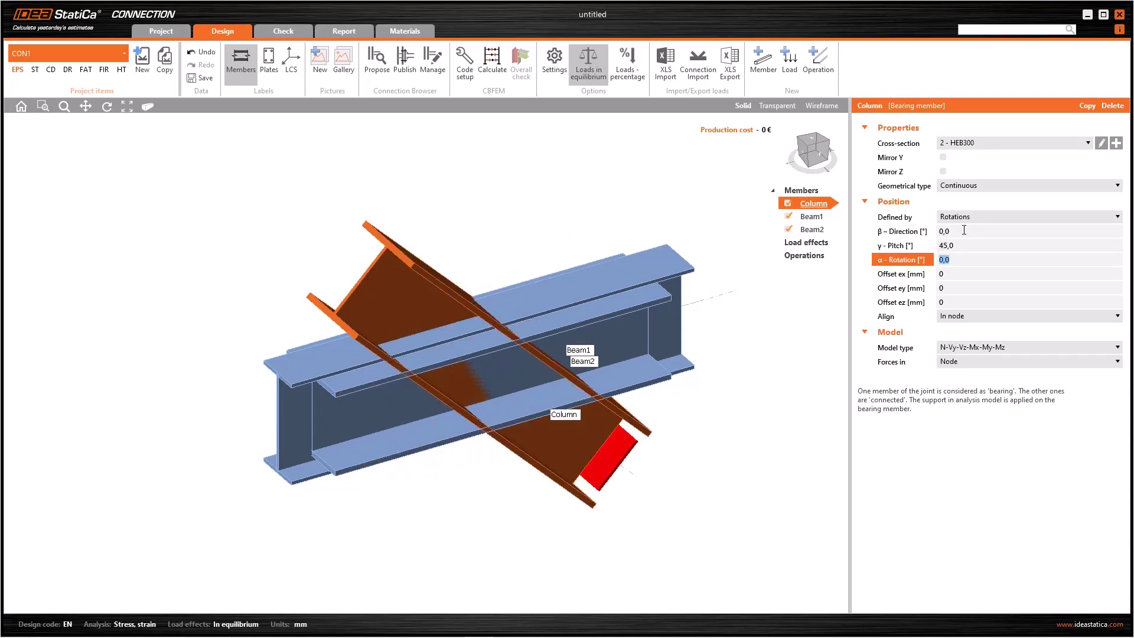
{"action": "left_click", "coordinate": [957, 243]}
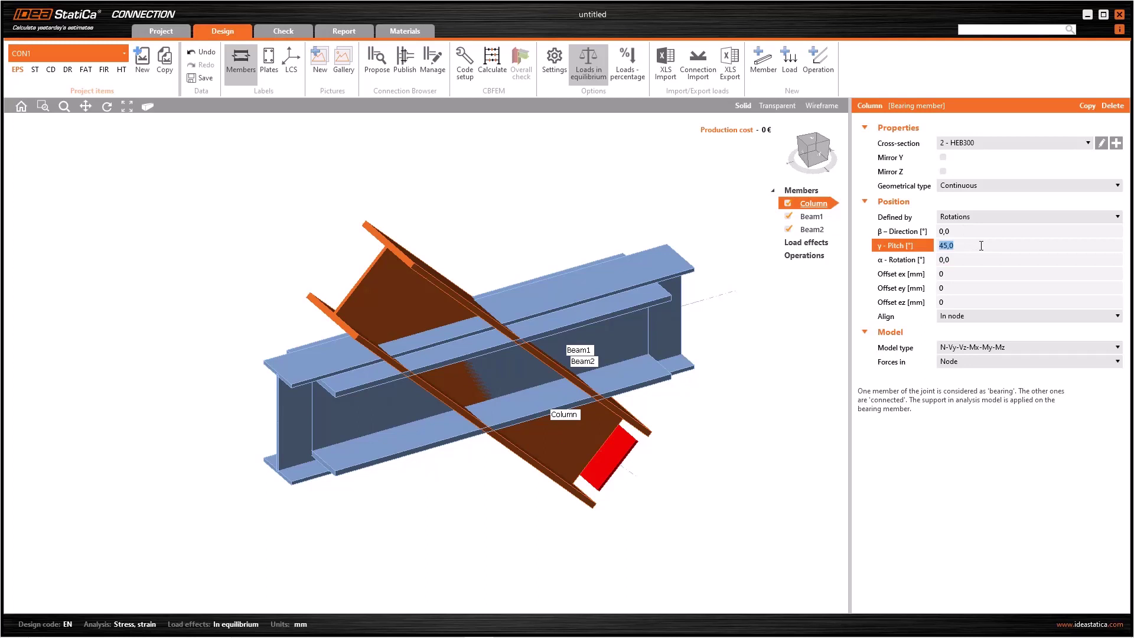
{"action": "type", "text": "90"}
{"action": "key", "text": "Tab"}
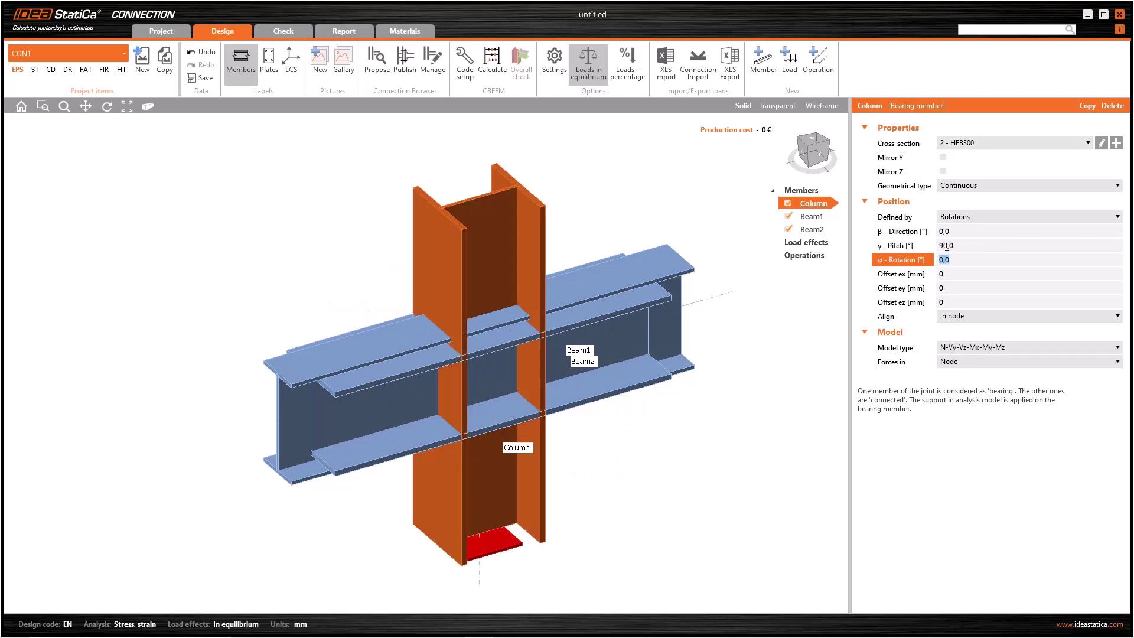
{"action": "scroll", "coordinate": [763, 389], "scroll_direction": "down", "scroll_amount": 1}
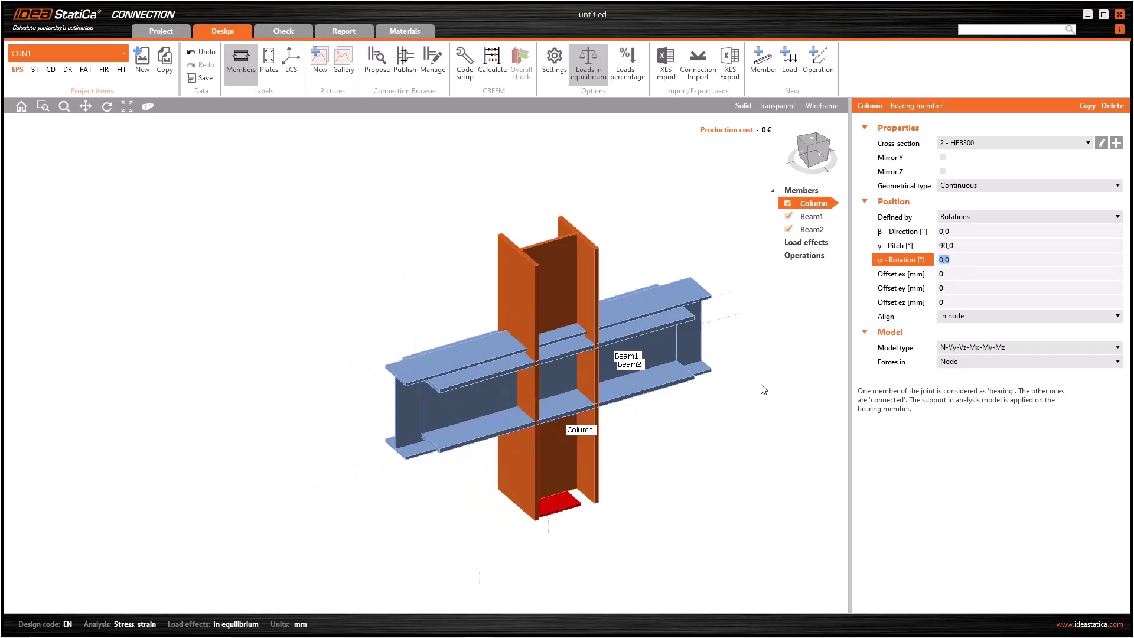
{"action": "middle_click_drag", "start_coordinate": [763, 389], "coordinate": [699, 391]}
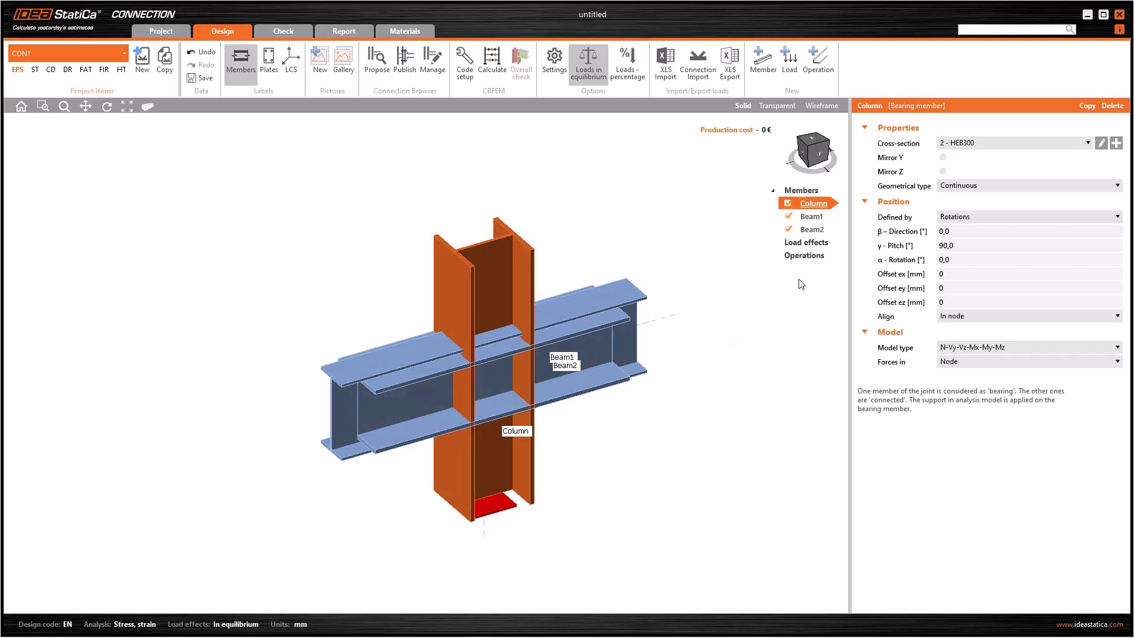
Set the geometrical type of both Beam1 and Beam2 to Ended
{"action": "left_click", "coordinate": [809, 216]}
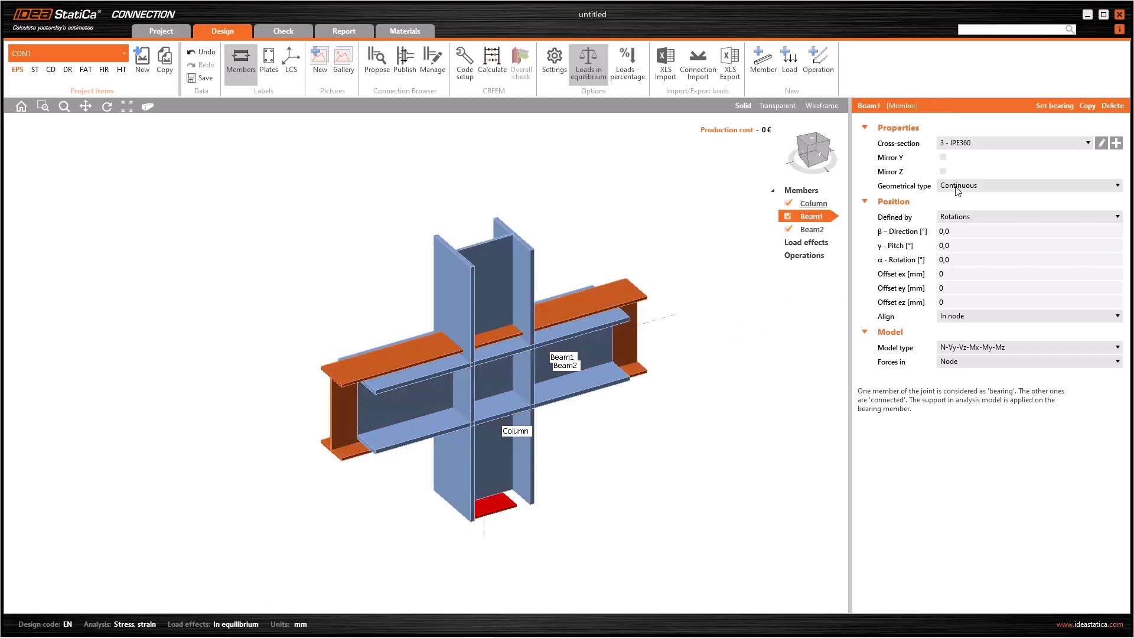
{"action": "left_click", "coordinate": [958, 186]}
{"action": "left_click", "coordinate": [961, 208]}
{"action": "left_click", "coordinate": [811, 229]}
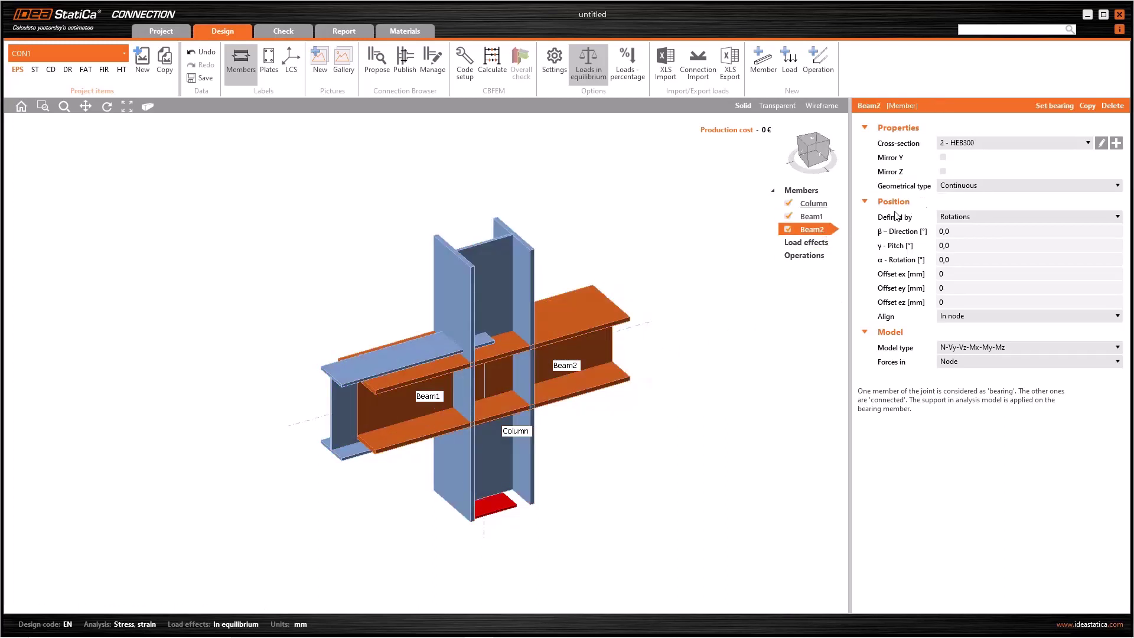
{"action": "left_click", "coordinate": [959, 185]}
{"action": "left_click", "coordinate": [960, 208]}
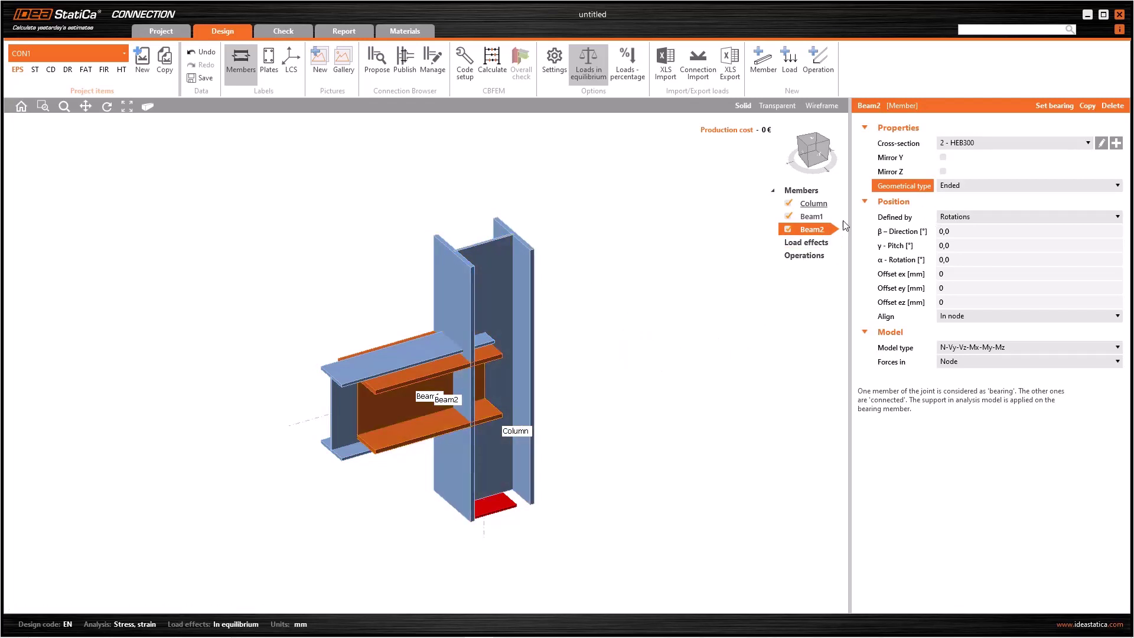
{"action": "left_click", "coordinate": [822, 215]}
{"action": "left_click", "coordinate": [821, 229]}
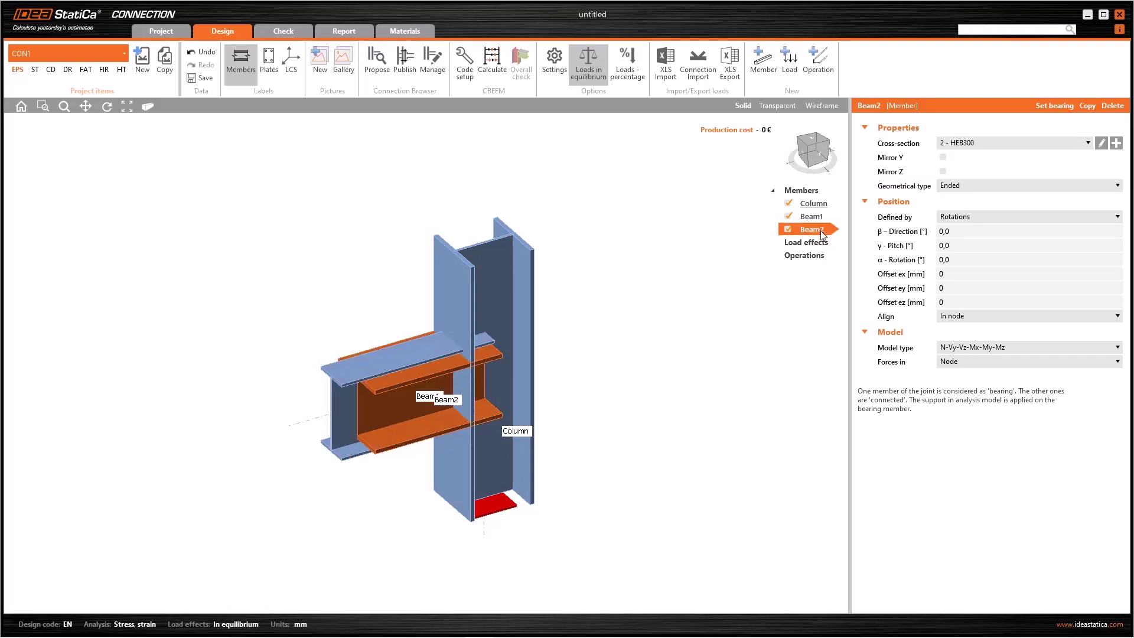
Set Beam2's β direction to 90° and orbit the view to inspect it
{"action": "left_click", "coordinate": [962, 230]}
{"action": "type", "text": "90"}
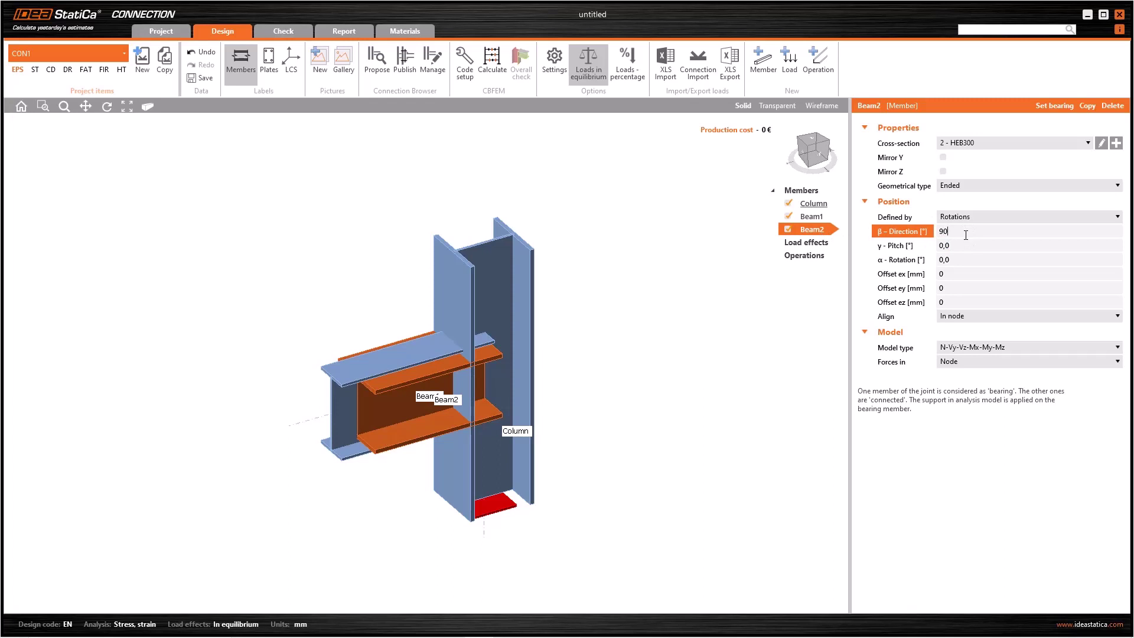
{"action": "key", "text": "Tab"}
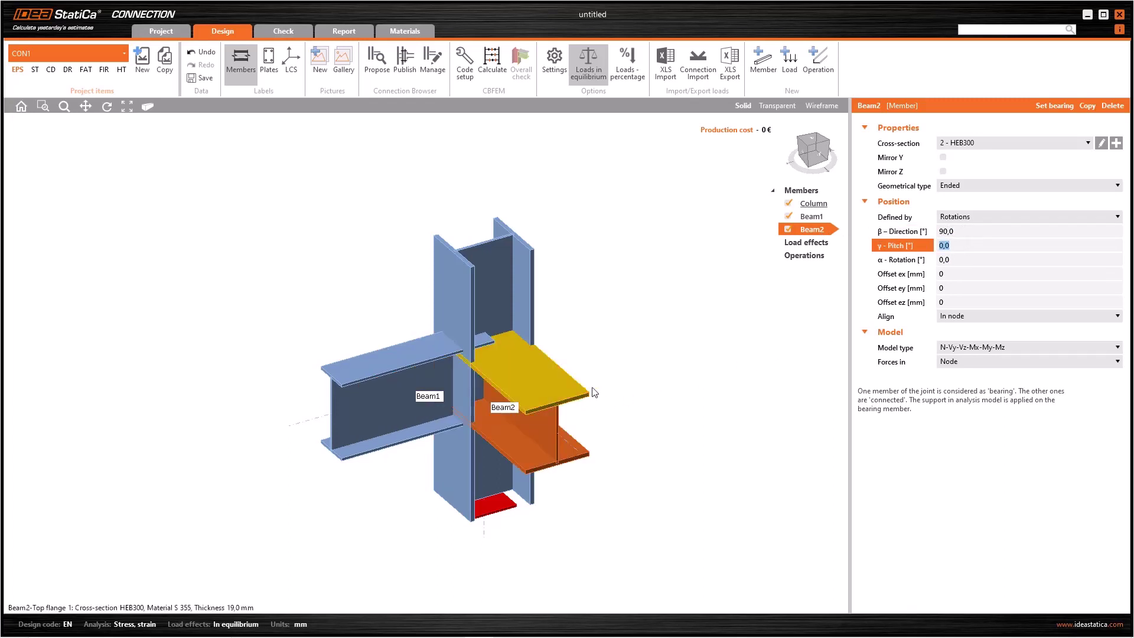
{"action": "right_click_drag", "start_coordinate": [503, 422], "coordinate": [490, 369]}
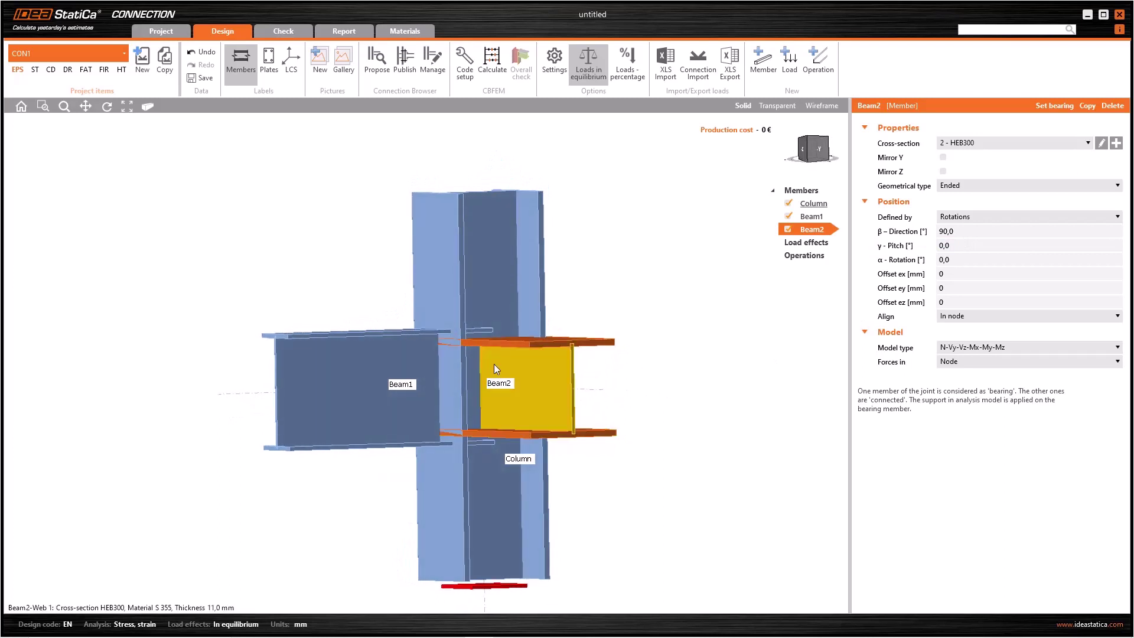
{"action": "scroll", "coordinate": [462, 336], "scroll_direction": "up", "scroll_amount": 4}
{"action": "scroll", "coordinate": [500, 349], "scroll_direction": "down", "scroll_amount": 5}
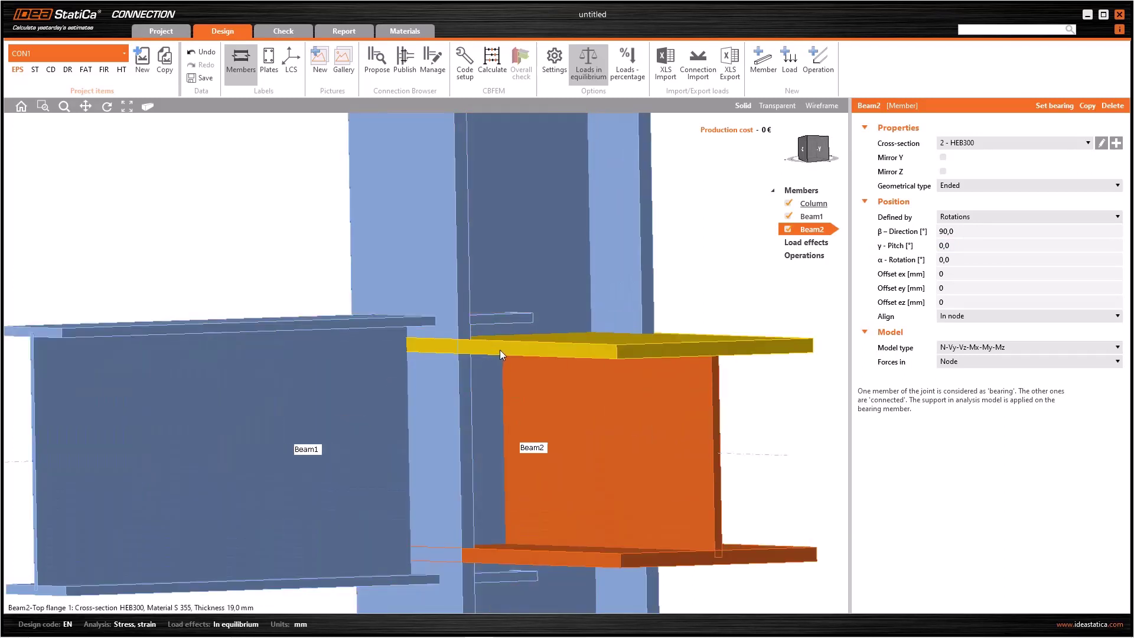
{"action": "middle_click_drag", "start_coordinate": [747, 356], "coordinate": [713, 386]}
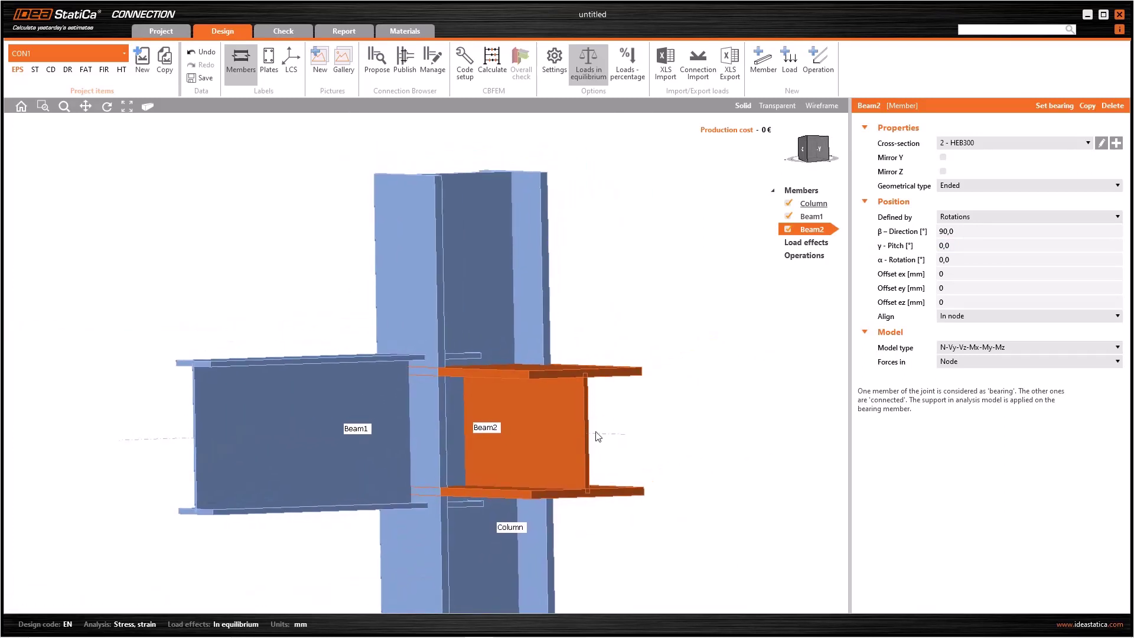
{"action": "scroll", "coordinate": [716, 365], "scroll_direction": "down", "scroll_amount": 2}
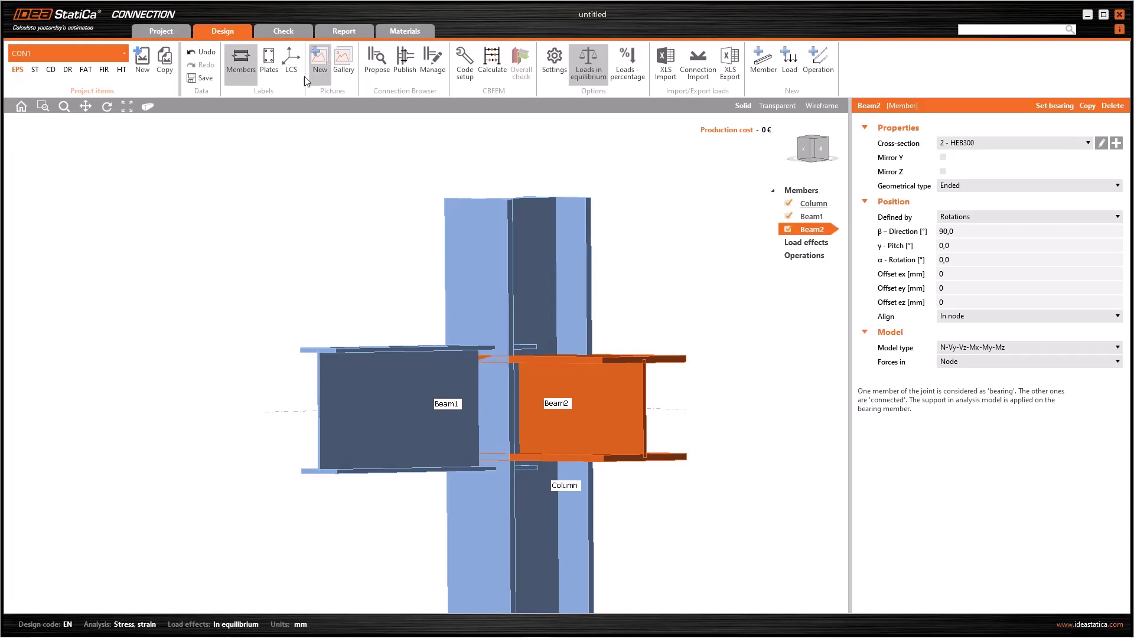
Show the local axes and give Beam2 an ez offset of 30 mm
{"action": "left_click", "coordinate": [284, 62]}
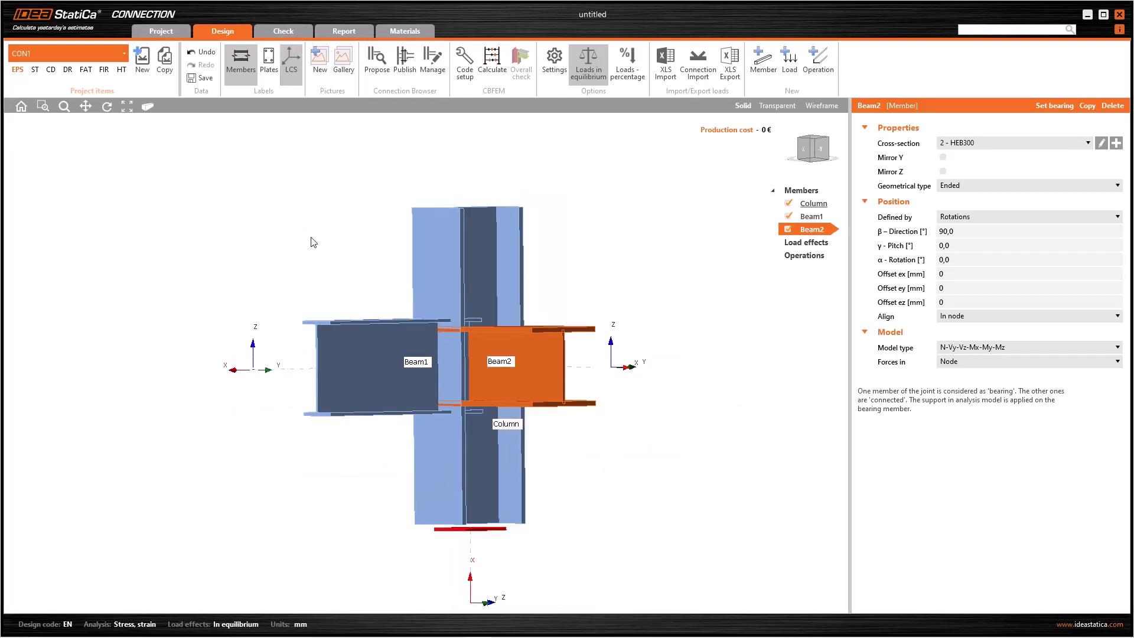
{"action": "scroll", "coordinate": [311, 237], "scroll_direction": "down", "scroll_amount": 2}
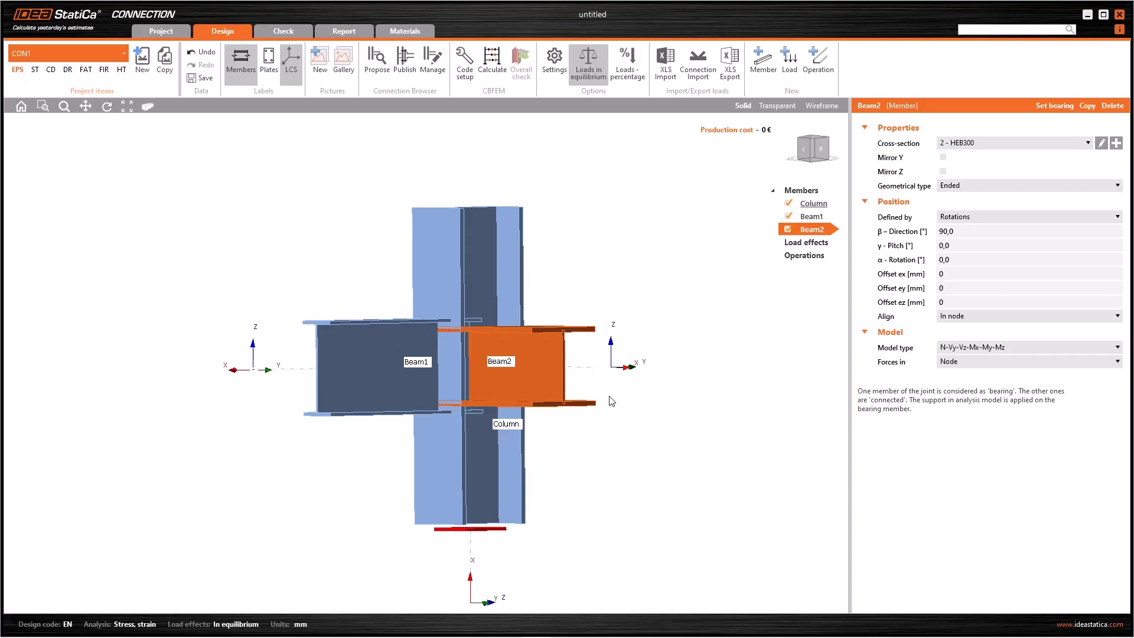
{"action": "double_click", "coordinate": [942, 302]}
{"action": "type", "text": "30"}
{"action": "key", "text": "Return"}
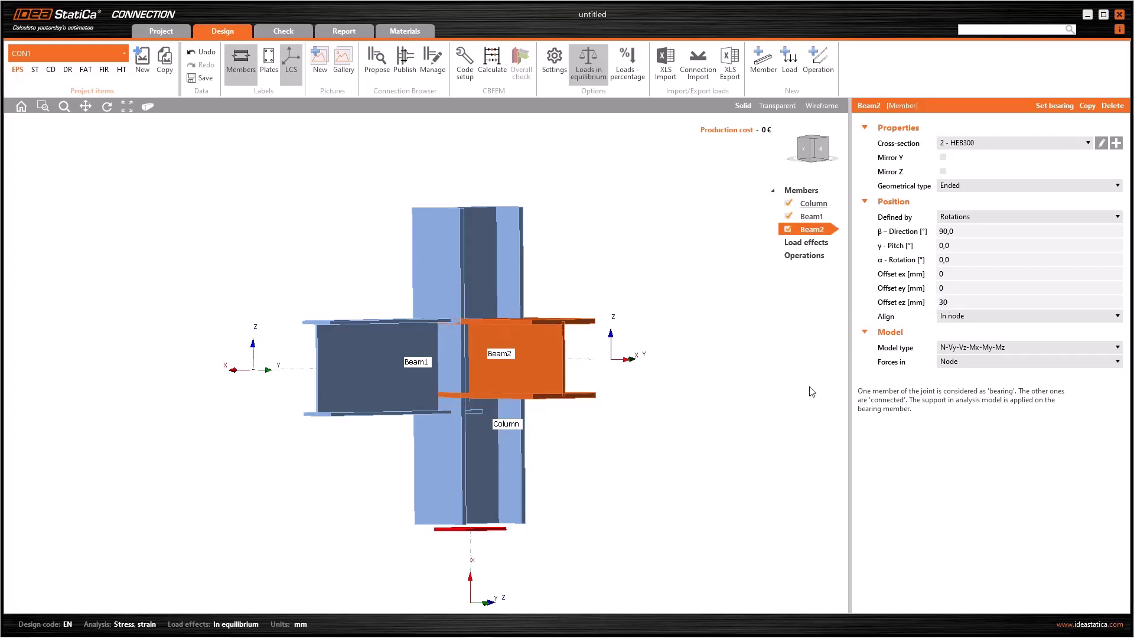
{"action": "left_click", "coordinate": [813, 154]}
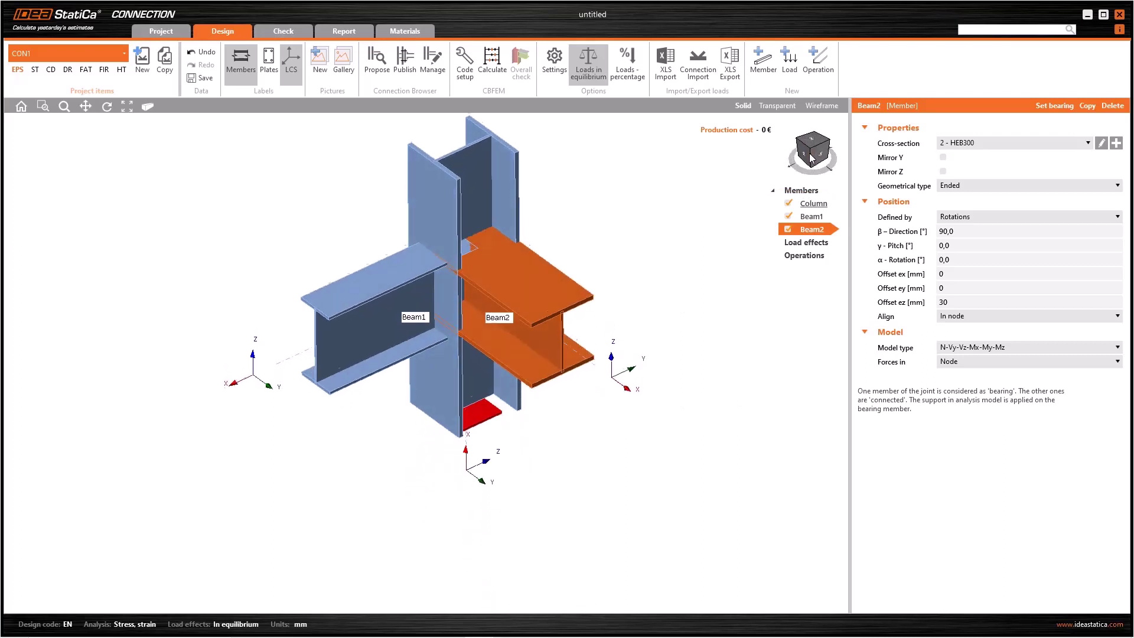
{"action": "left_click", "coordinate": [812, 158]}
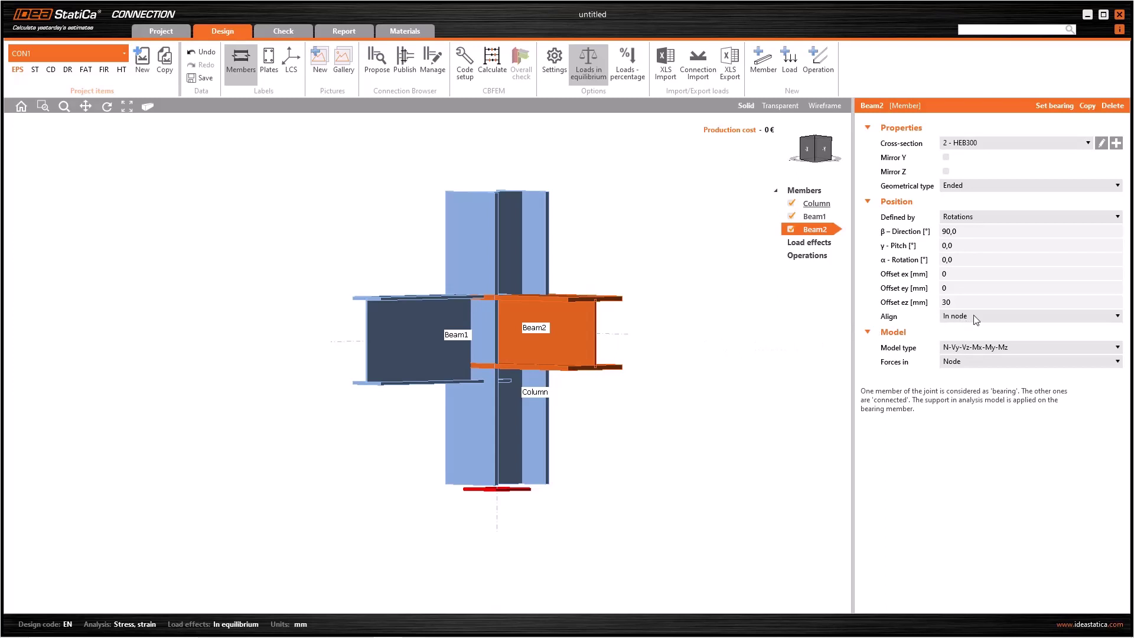
Undo Beam2's 30 mm offset and set its Align option to 'To member plate'
{"action": "left_click", "coordinate": [204, 52]}
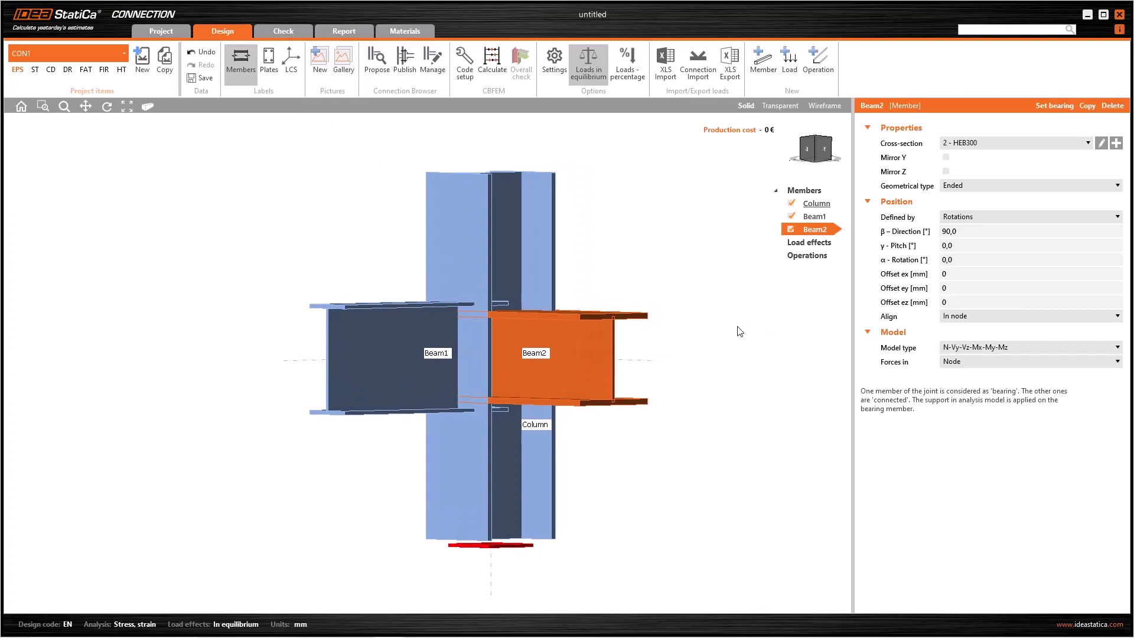
{"action": "left_click", "coordinate": [954, 317]}
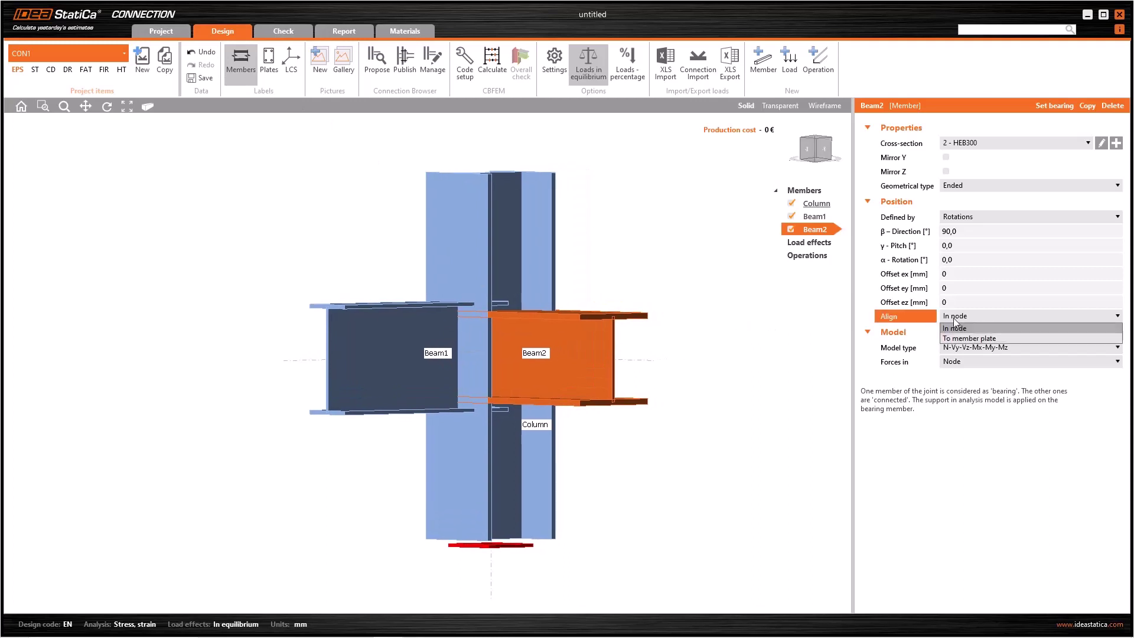
{"action": "left_click", "coordinate": [982, 337]}
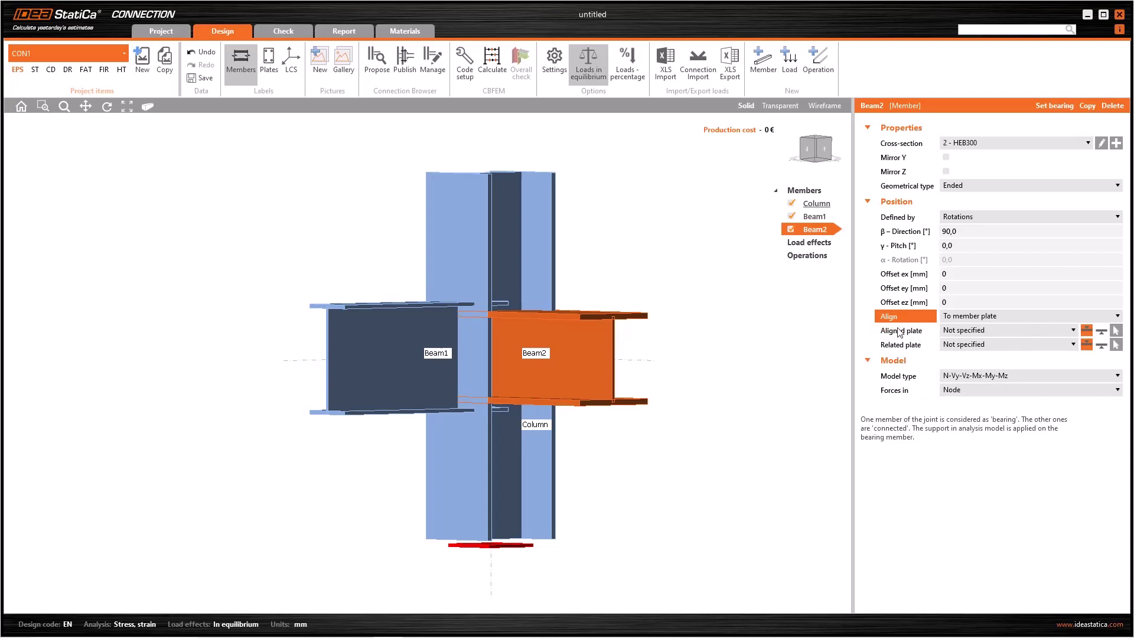
Align 'Beam2 | Top flange 1' to the related plate 'Beam1 | Top flange 1'
{"action": "left_click", "coordinate": [1018, 330]}
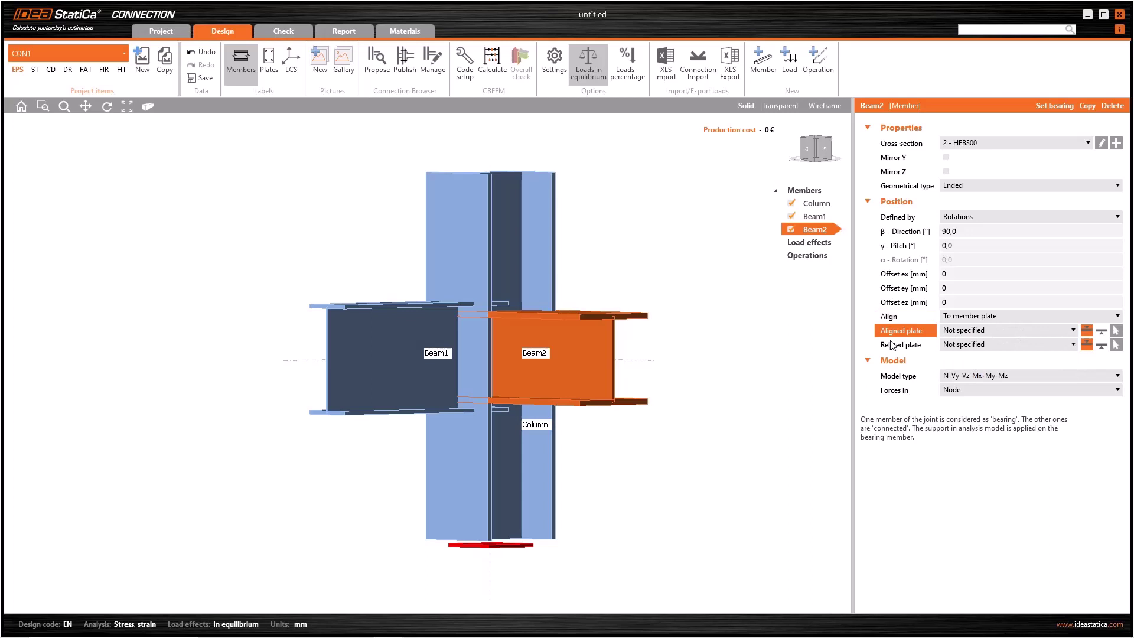
{"action": "left_click", "coordinate": [1011, 345]}
{"action": "left_click", "coordinate": [1010, 344]}
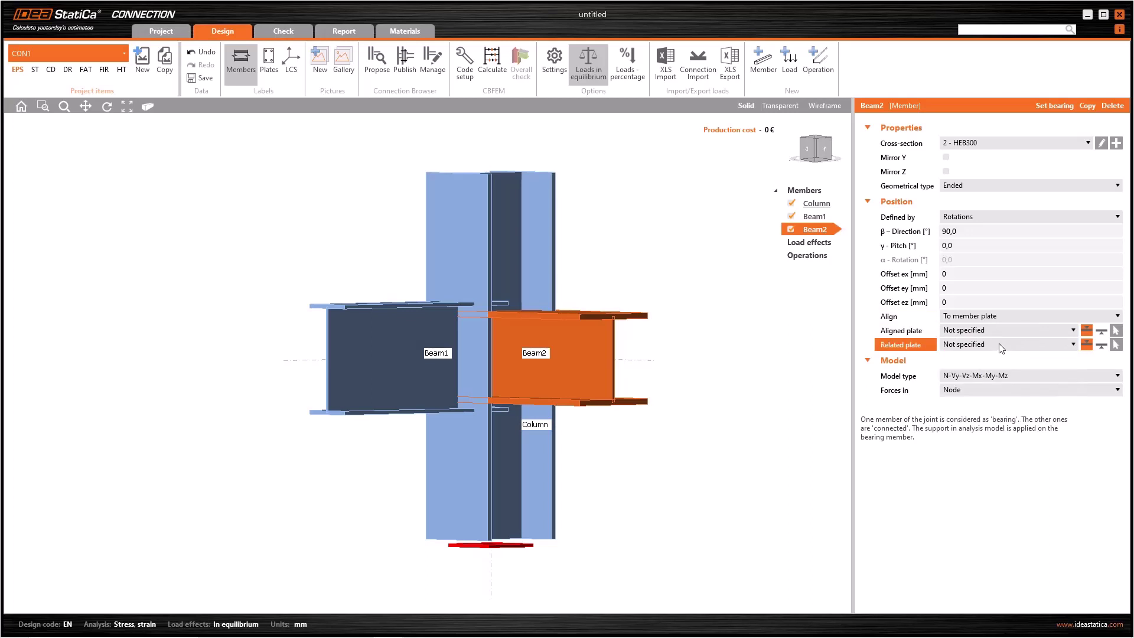
{"action": "left_click", "coordinate": [986, 331]}
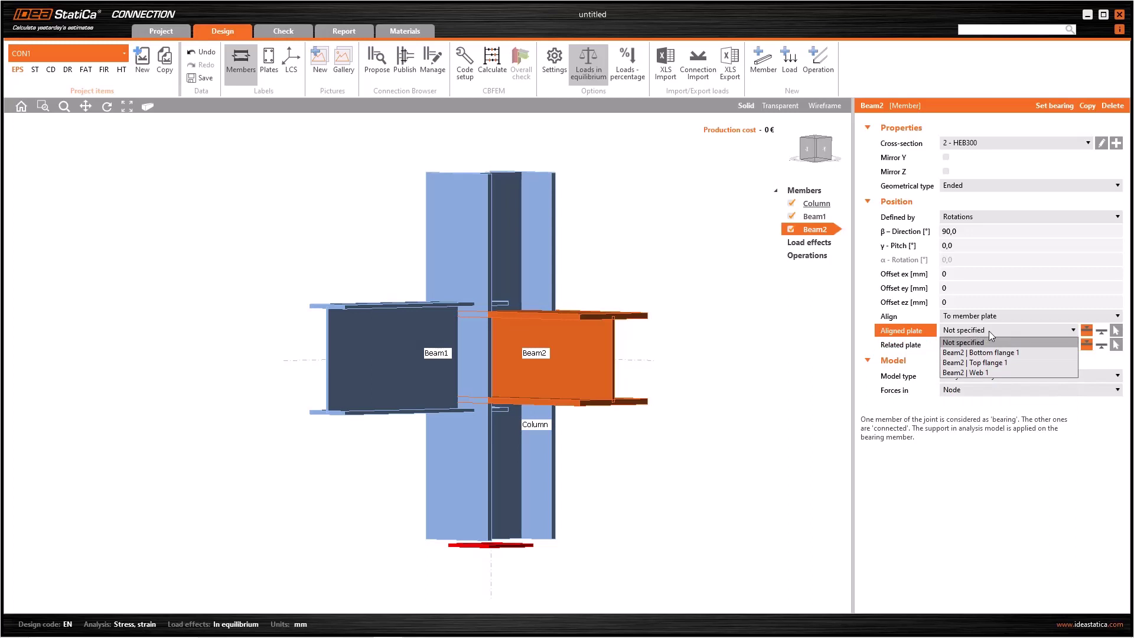
{"action": "left_click", "coordinate": [1009, 362]}
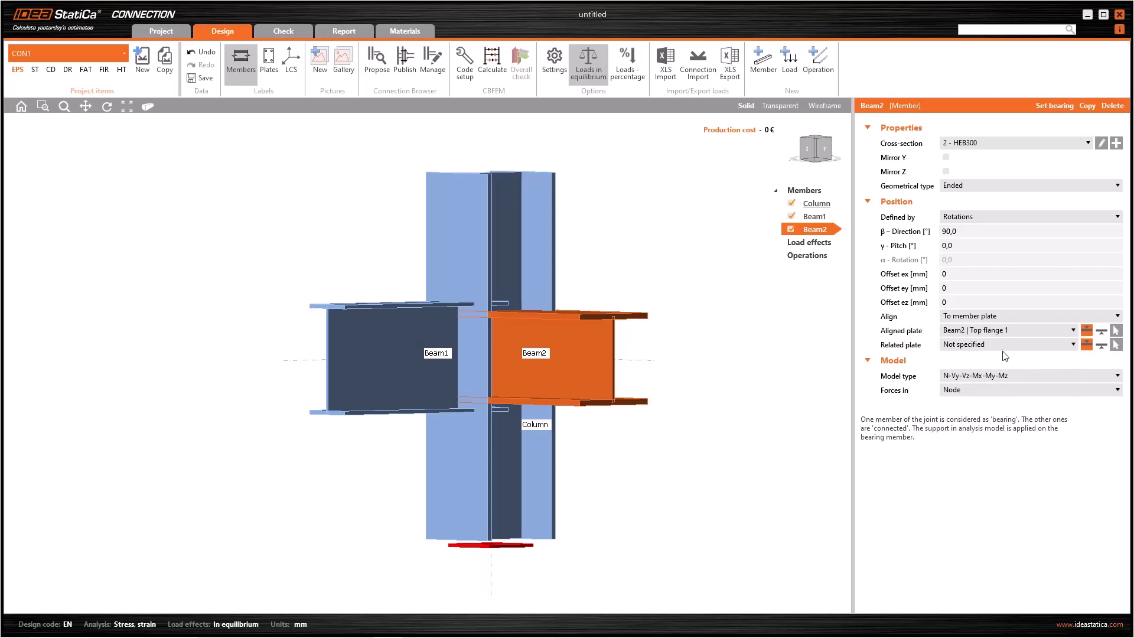
{"action": "left_click", "coordinate": [1001, 344]}
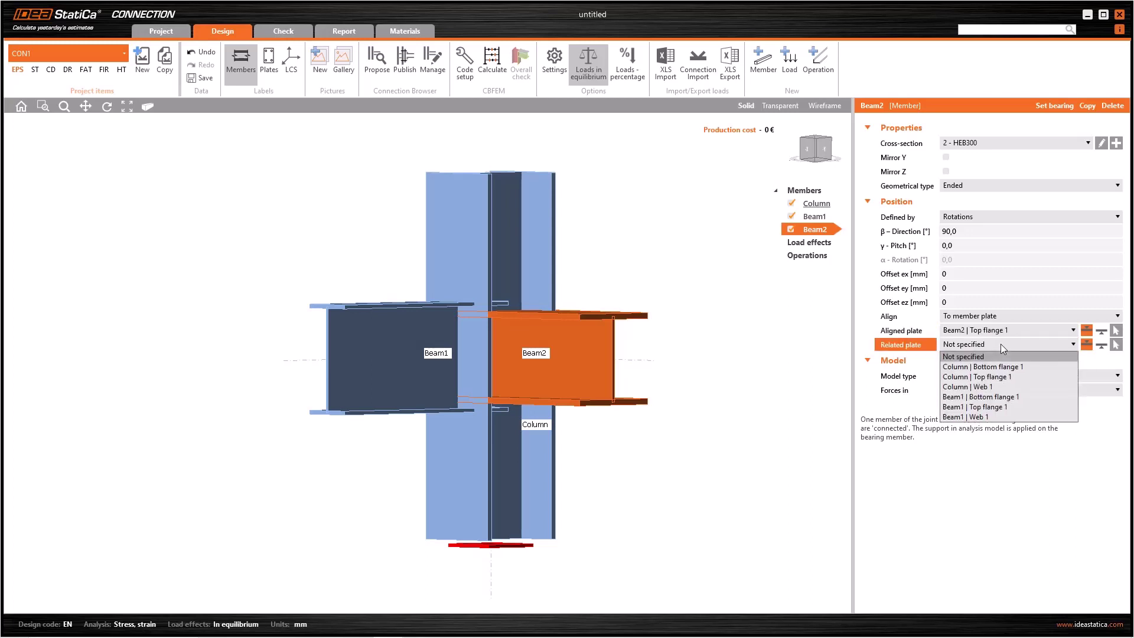
{"action": "left_click", "coordinate": [1008, 407]}
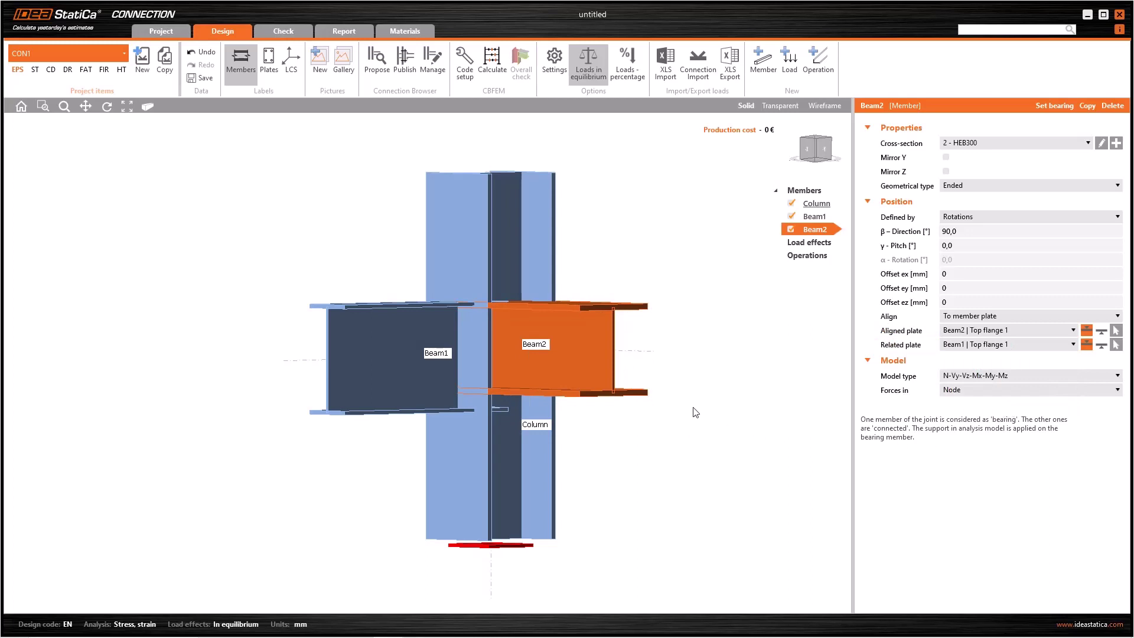